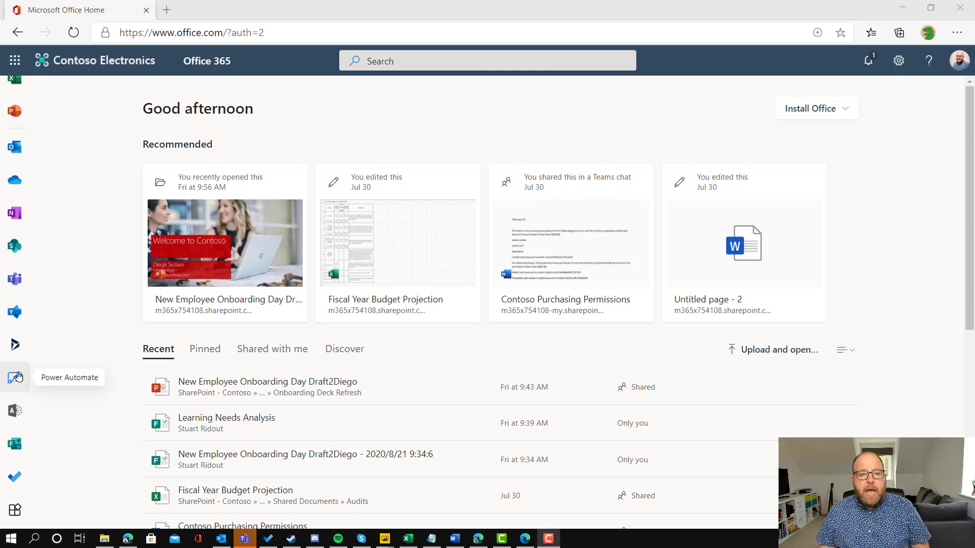
Step: Launch Power Automate from the Microsoft 365 All apps list
left_click(10, 516)
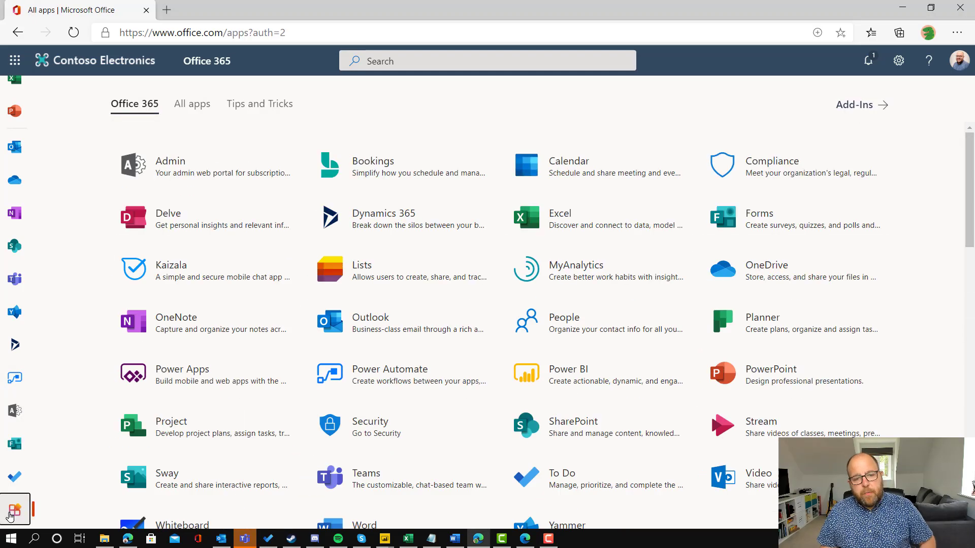
left_click(358, 376)
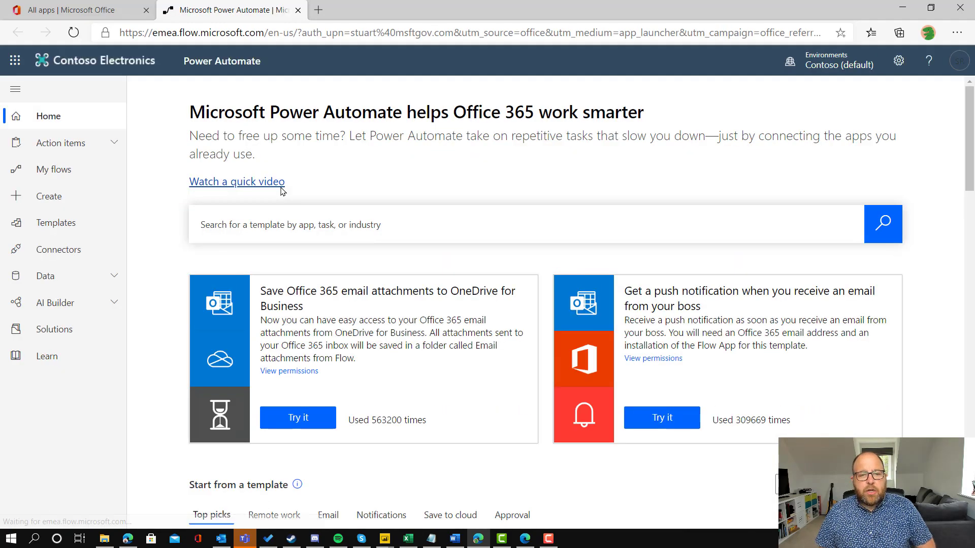
Step: Open 'Create task in To-Do' from My flows for editing and expand its trigger and Add a to-do (V2) cards
left_click(69, 174)
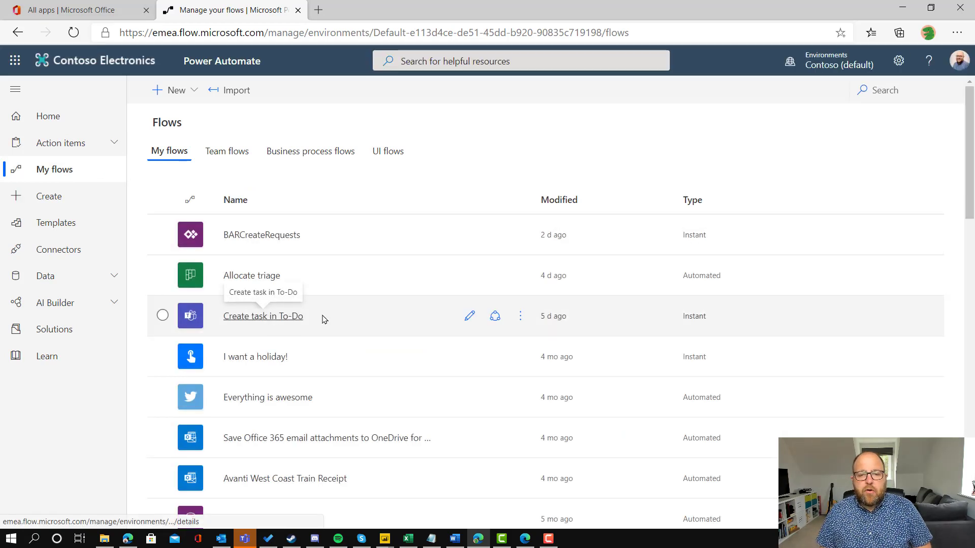
left_click(470, 316)
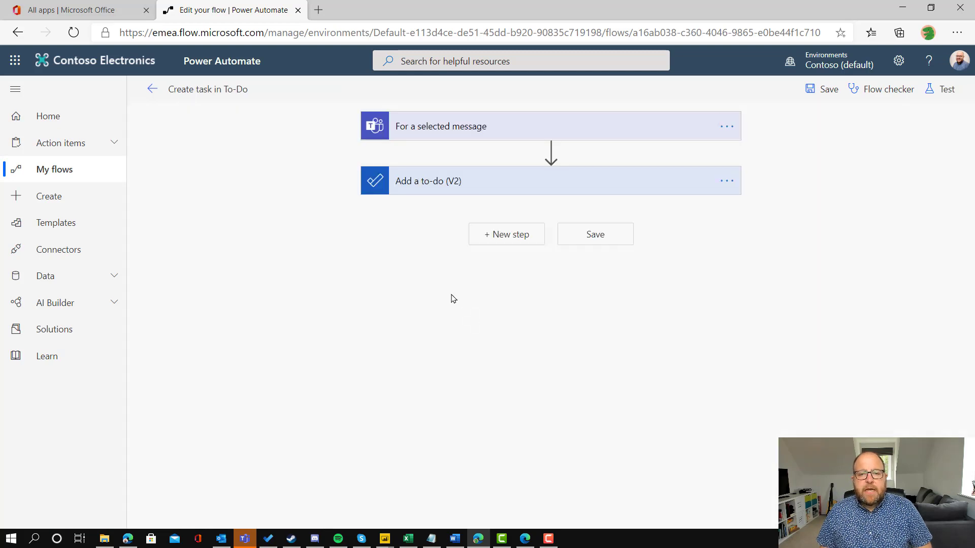
left_click(451, 127)
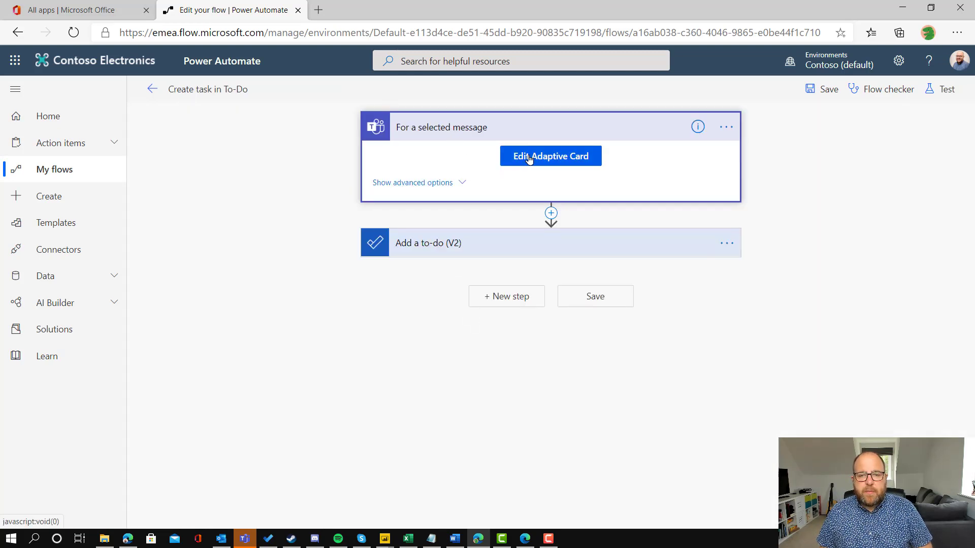
left_click(454, 253)
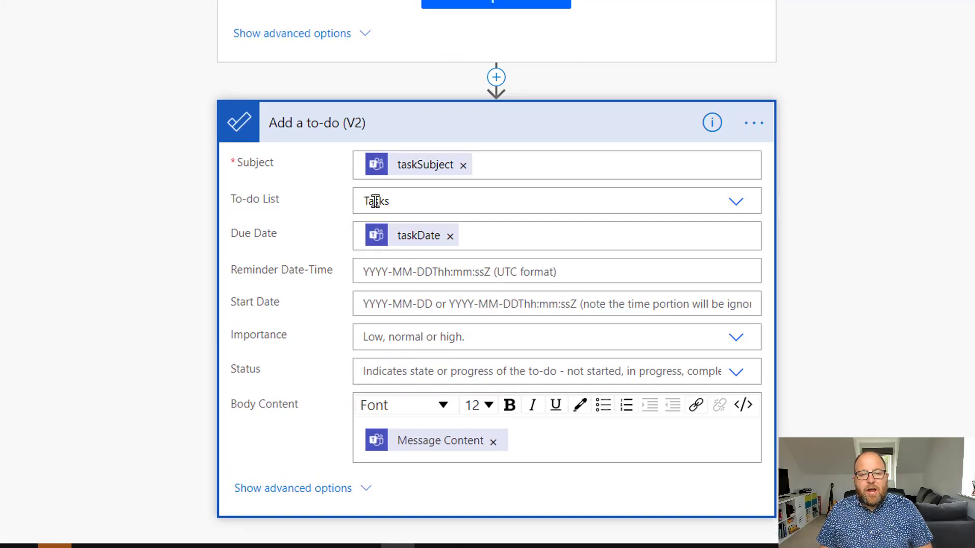
Step: Delete 'Tasks' from the Add a to-do (V2) step's To-do List field, leaving it empty
left_click(733, 204)
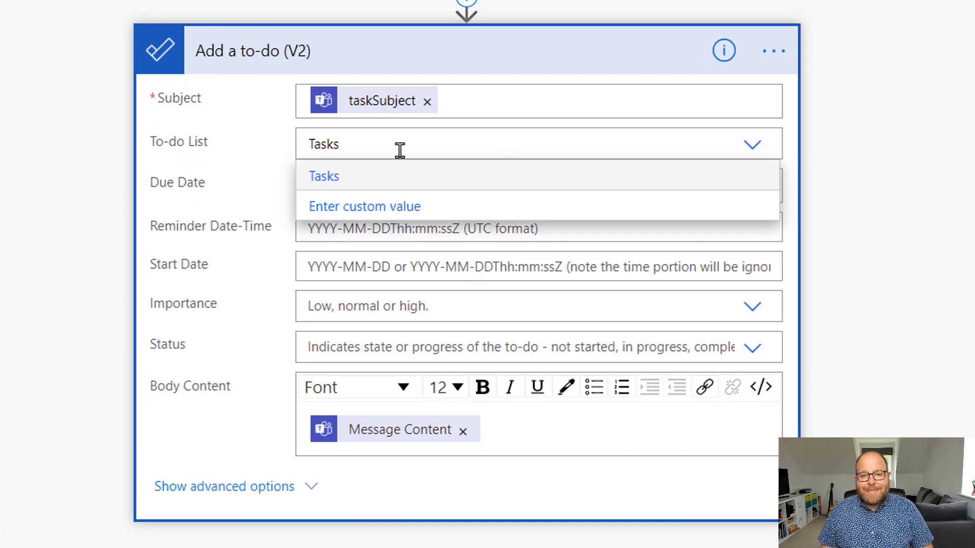
key("BackSpace")
key("BackSpace")
key("BackSpace")
key("BackSpace")
key("BackSpace")
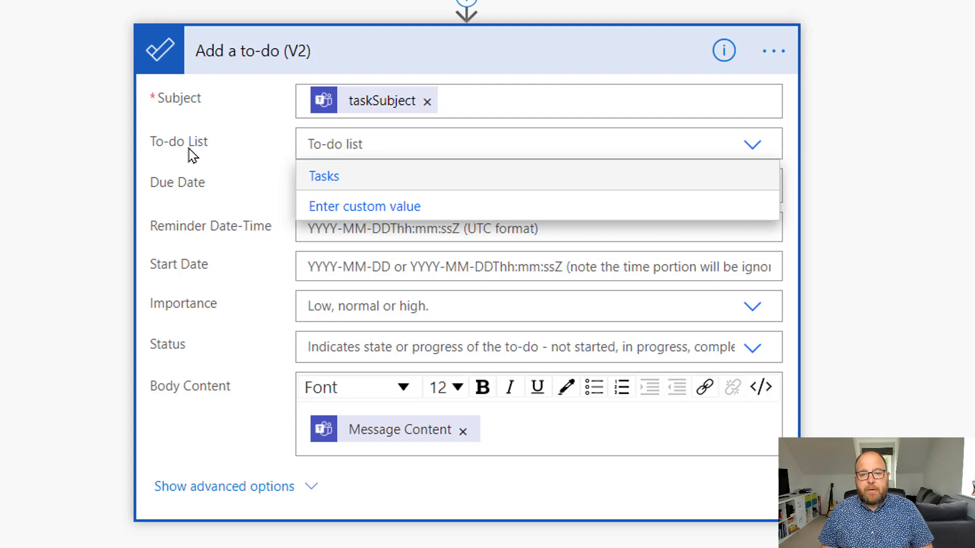
left_click(192, 155)
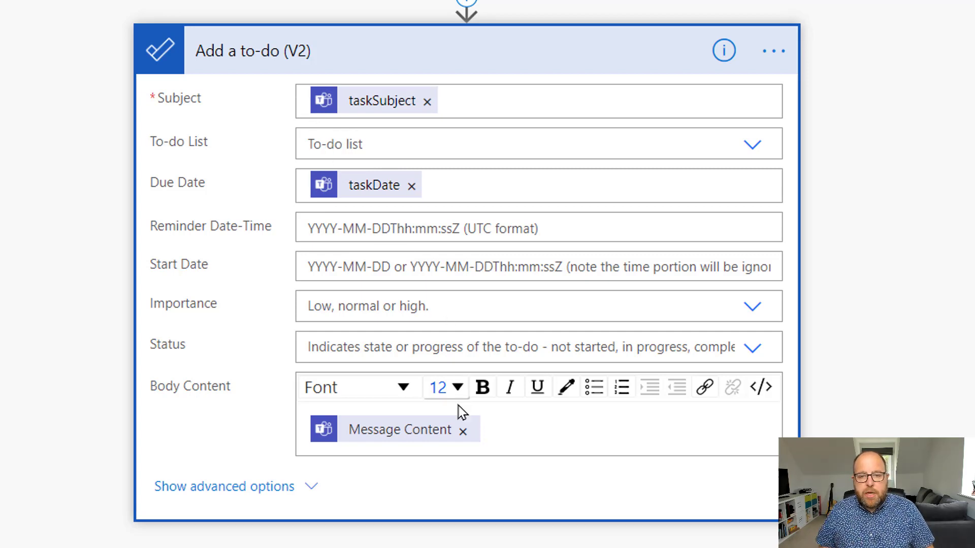
Step: Add a 'View in Teams' line below Message Content in Body Content
left_click(525, 432)
key("Return")
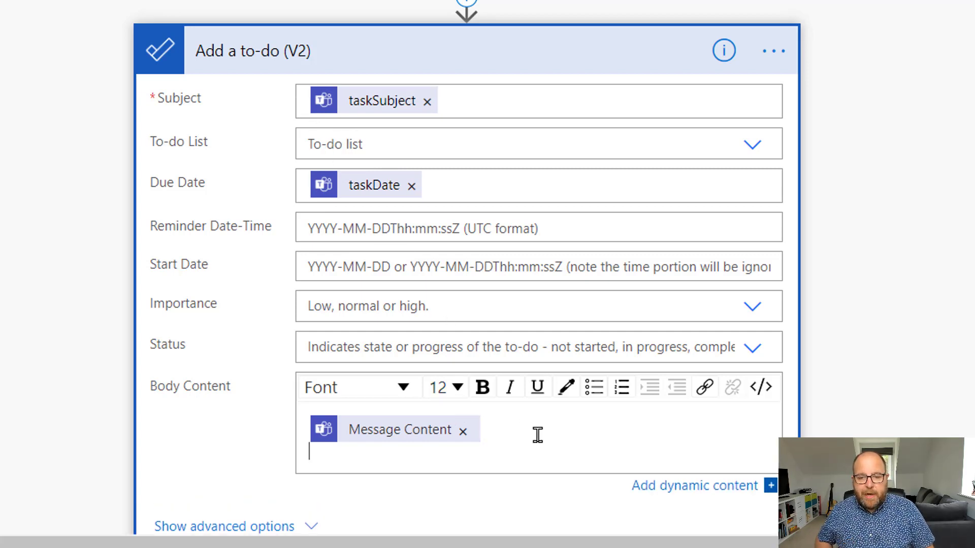
type("View in")
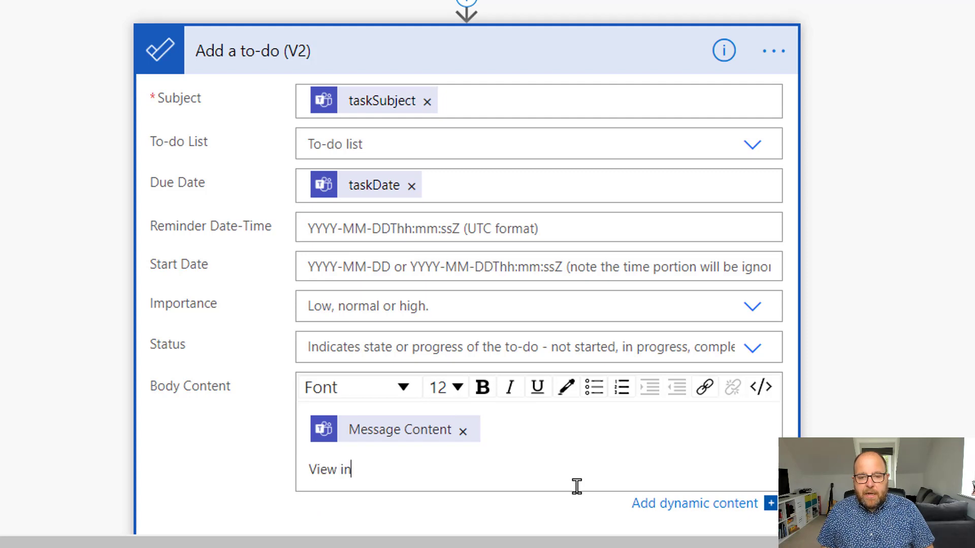
type(" teams")
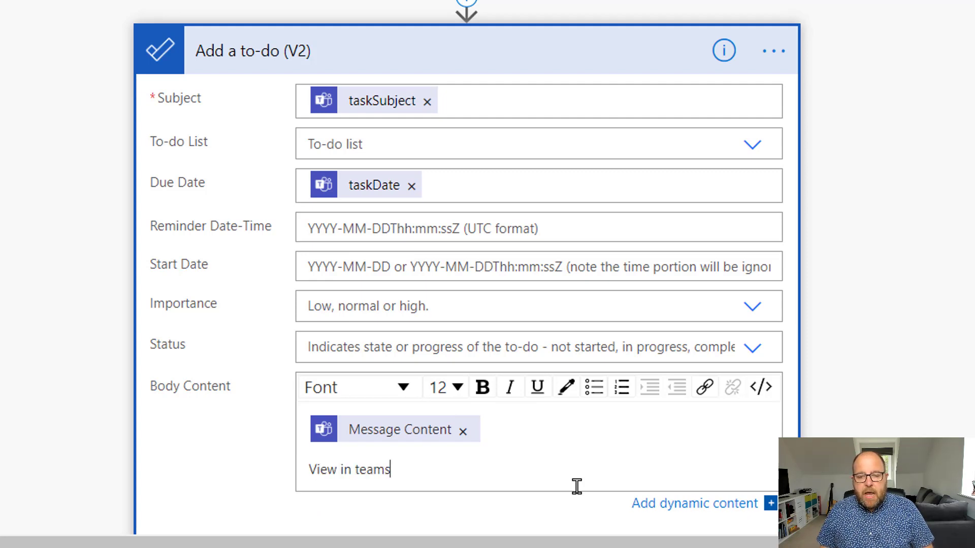
key("BackSpace")
key("BackSpace")
type("T")
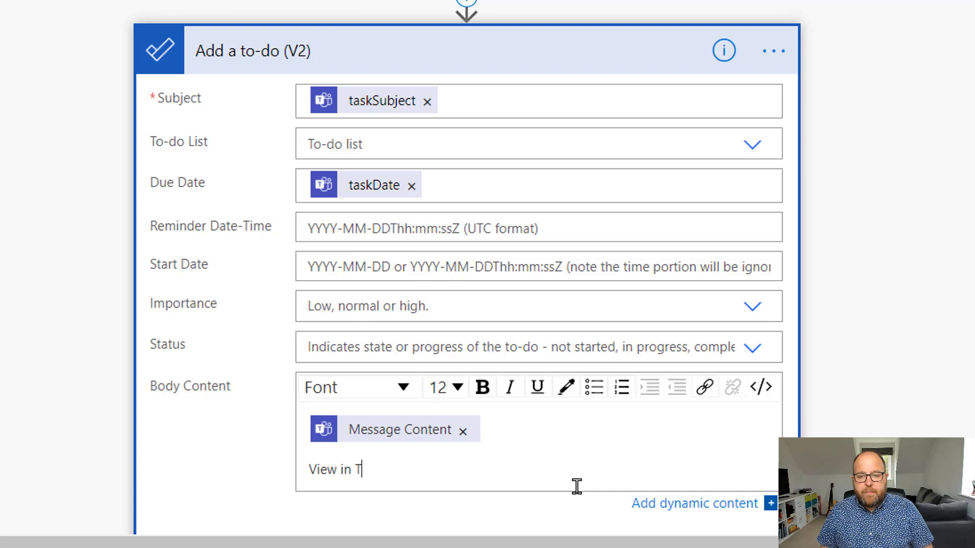
type("eams")
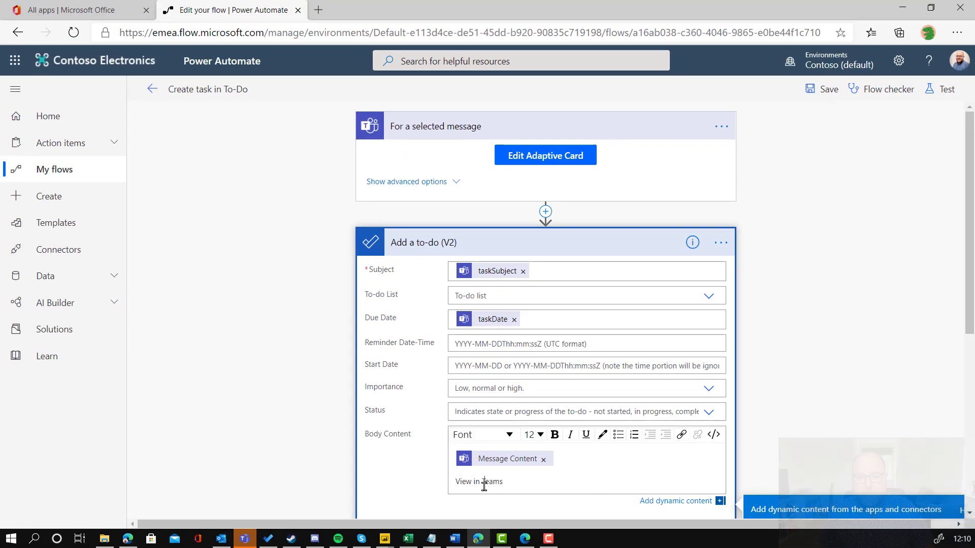
Step: Try linking 'View in Teams' to the Link to Message token, then remove the misplaced token
triple_click(484, 486)
left_click(682, 436)
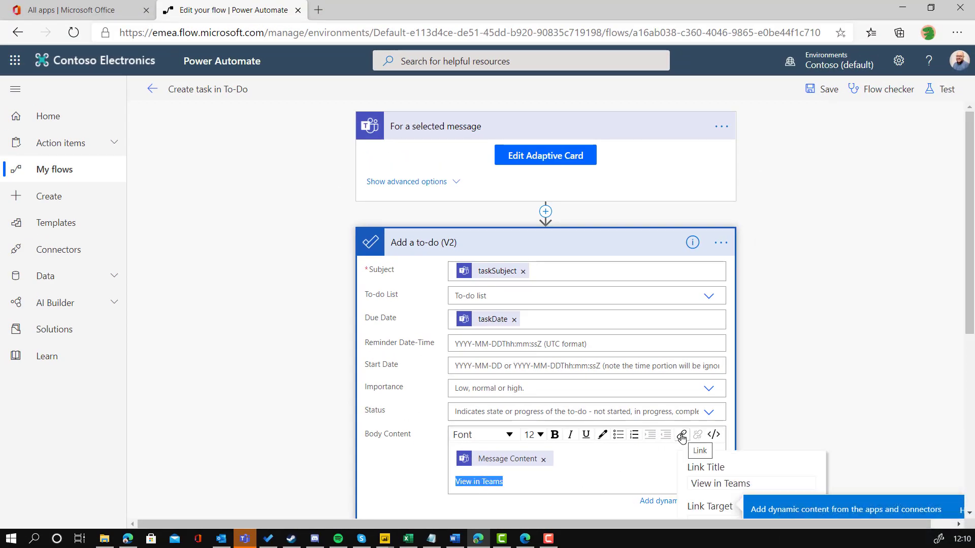
scroll(706, 412, "down", 1)
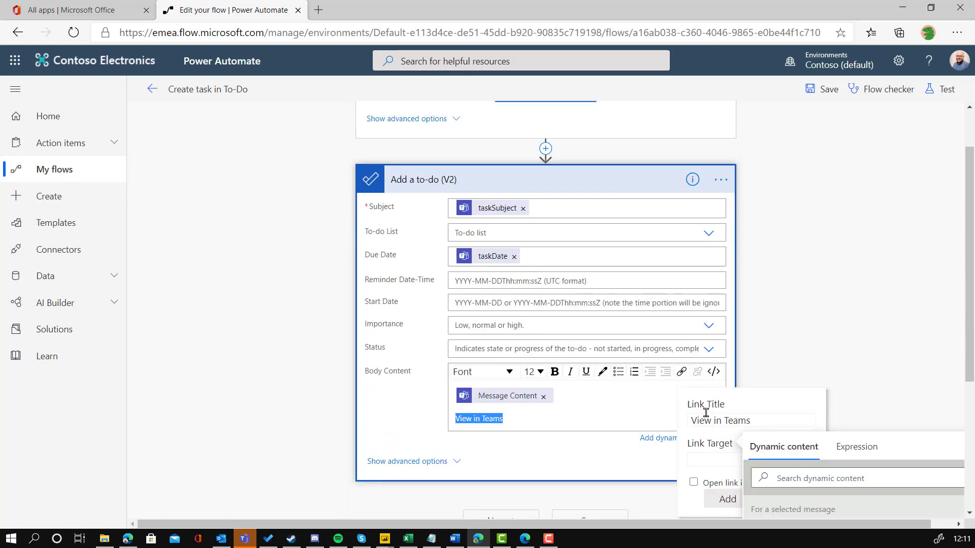
left_click(701, 458)
scroll(831, 459, "down", 3)
scroll(829, 406, "down", 1)
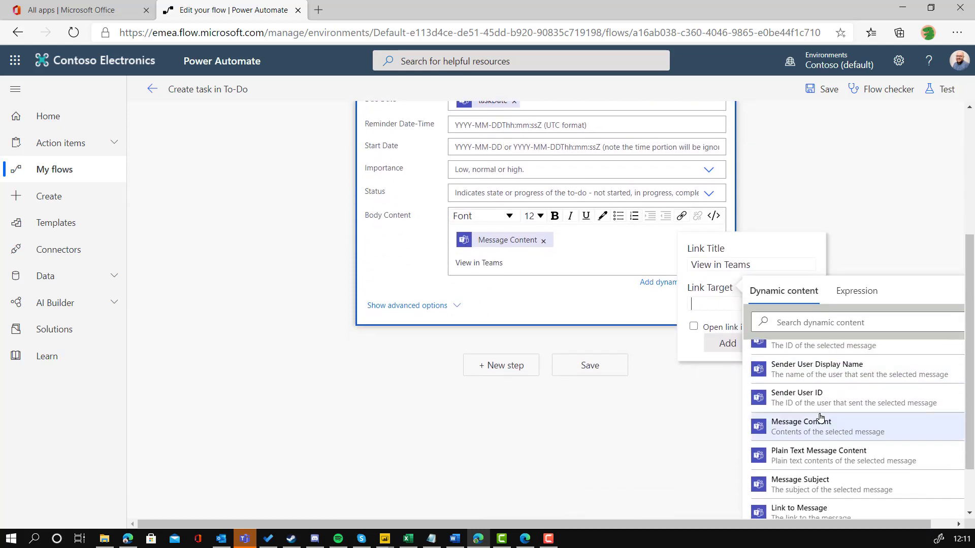
scroll(792, 401, "down", 1)
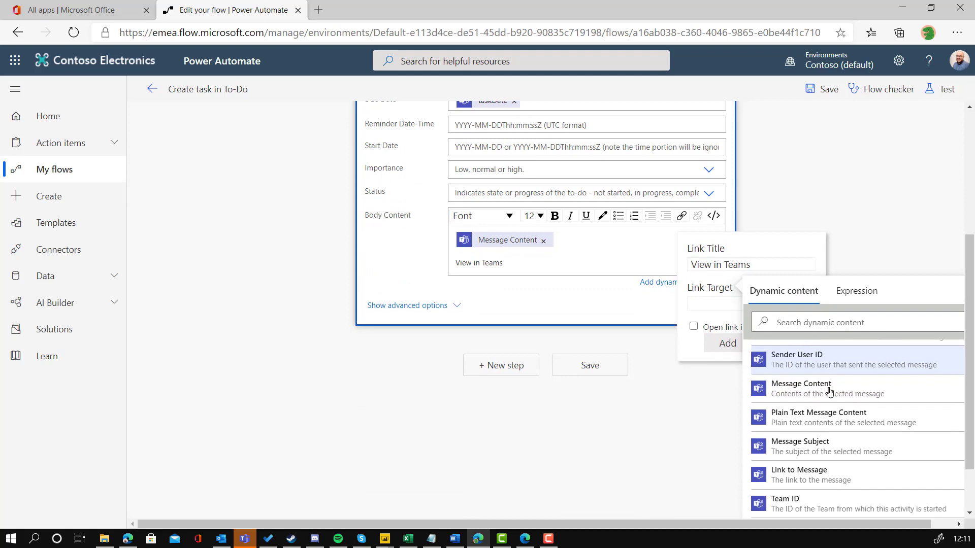
left_click(786, 460)
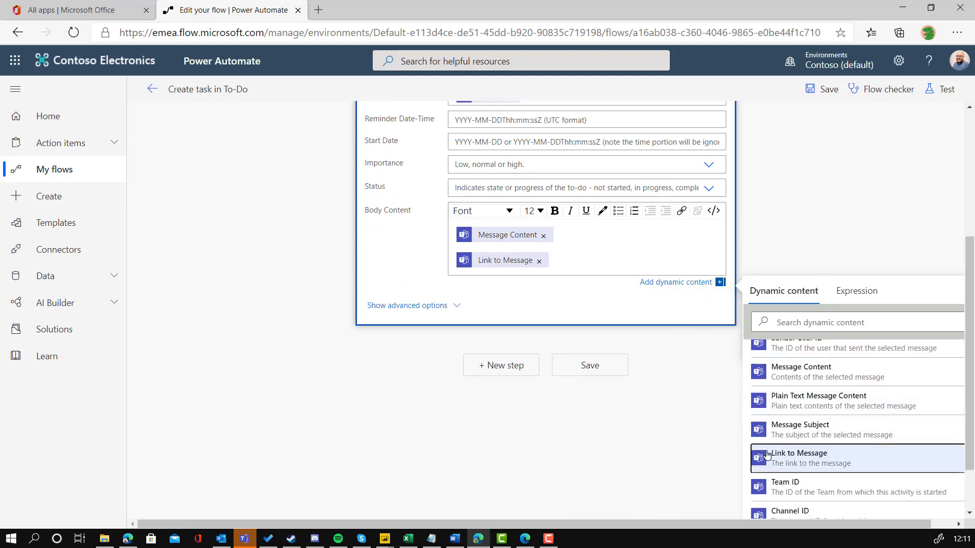
left_click(538, 261)
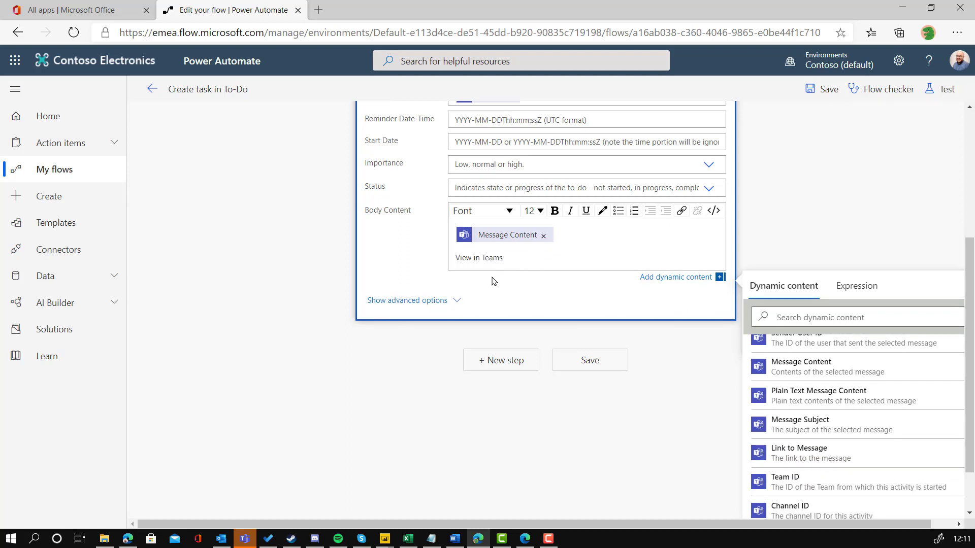
Step: Turn 'View in Teams' into a hyperlink with placeholder target '#'
left_click_drag(502, 257, 455, 258)
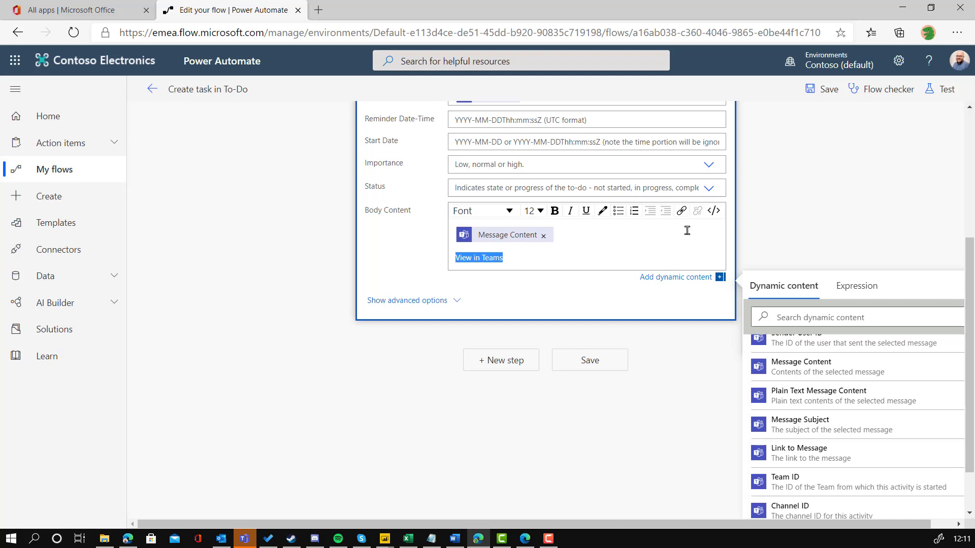
left_click(683, 211)
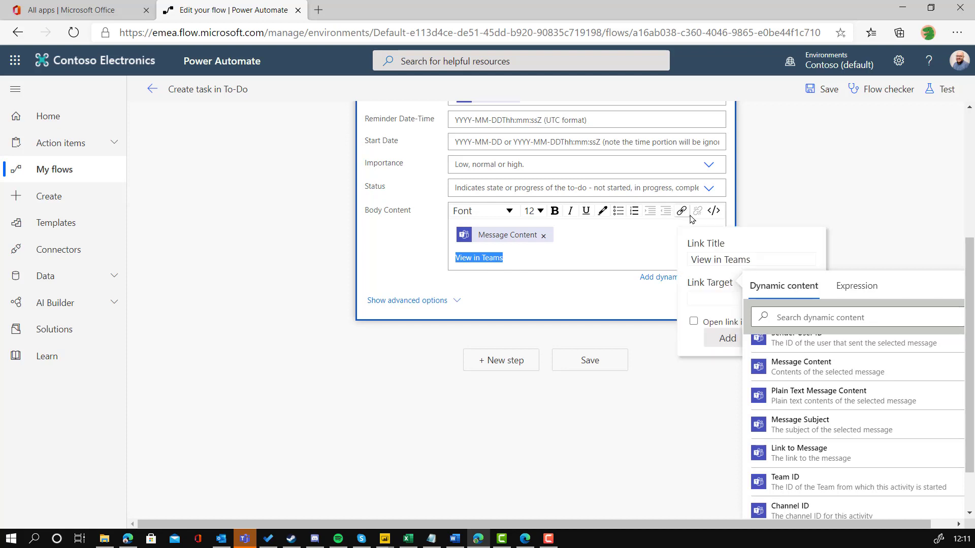
left_click(704, 297)
type("#")
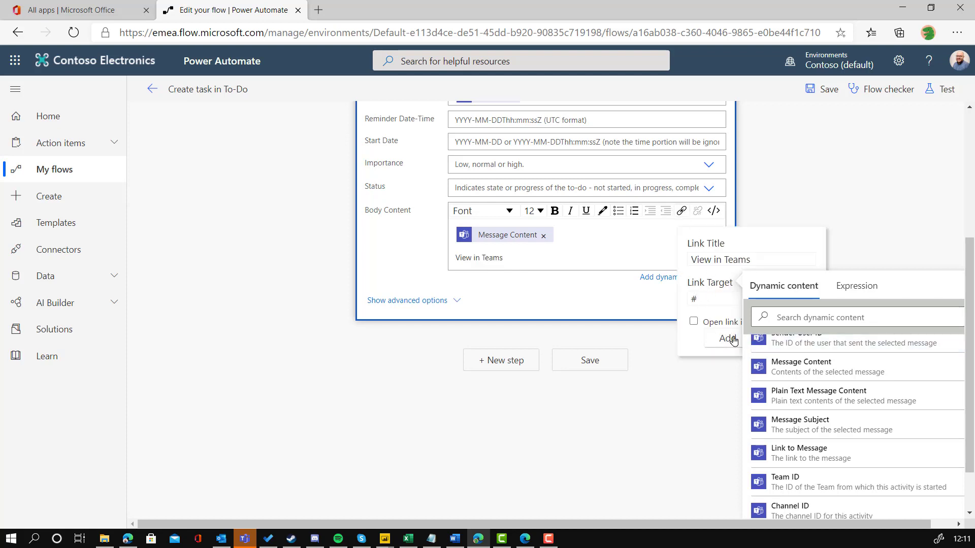
left_click(726, 339)
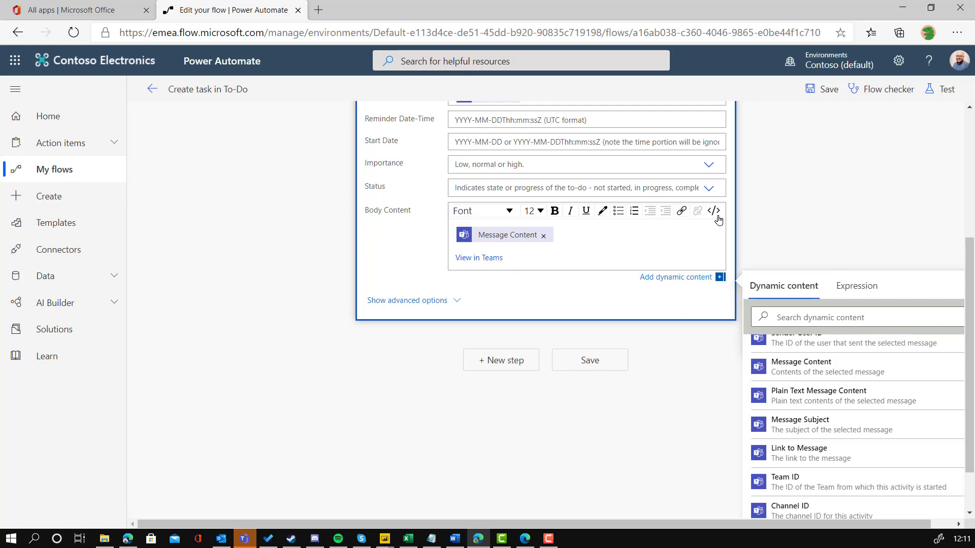
Step: Set the link's href to the Link to Message token in HTML view and save the flow
left_click(717, 216)
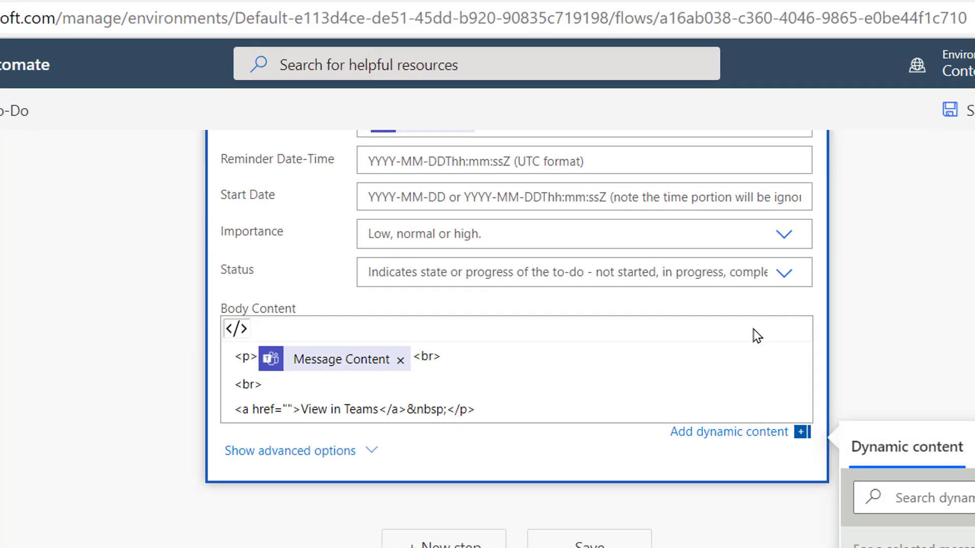
left_click(286, 408)
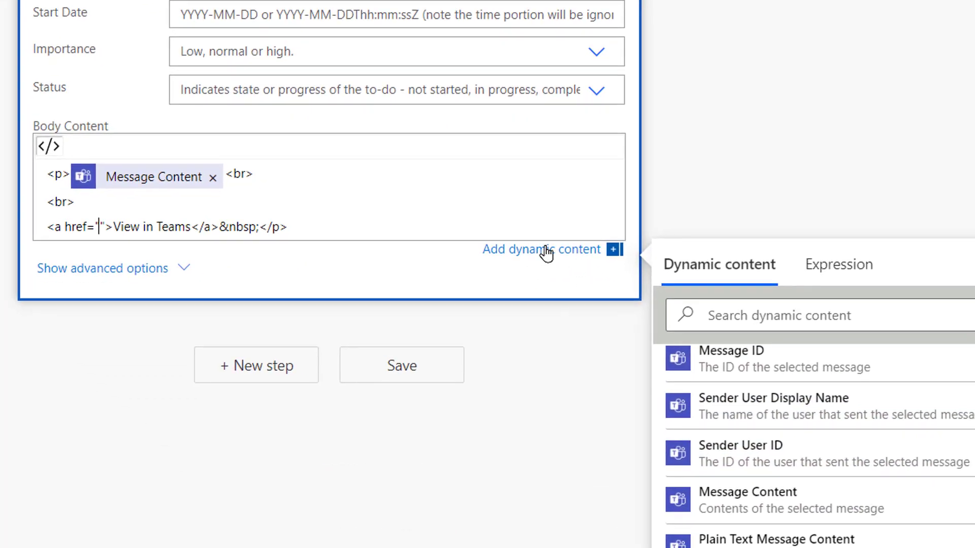
scroll(761, 477, "down", 3)
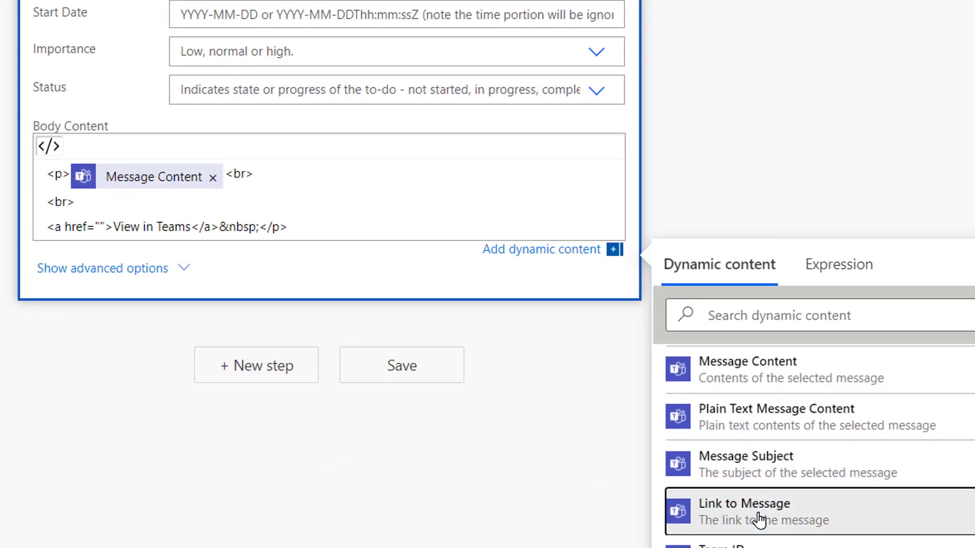
left_click(762, 518)
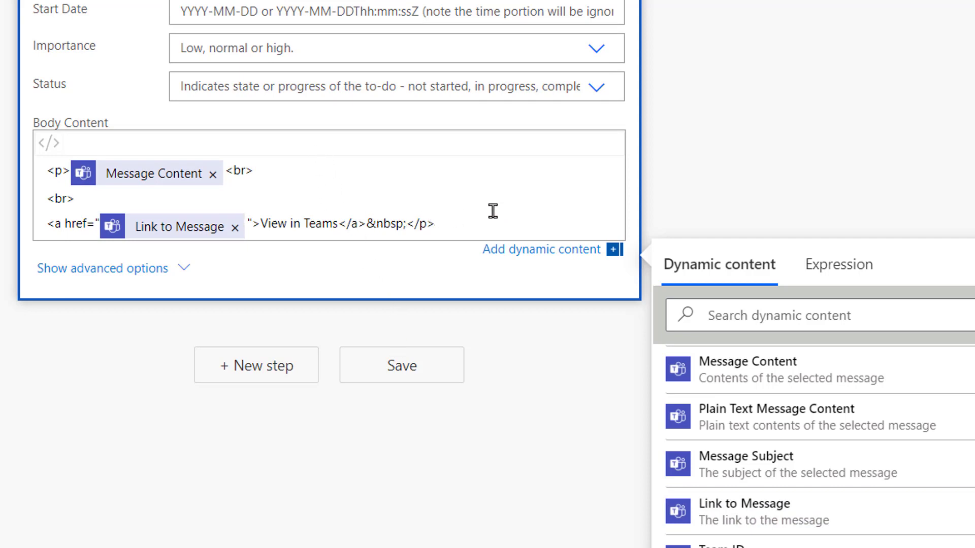
scroll(492, 298, "up", 3)
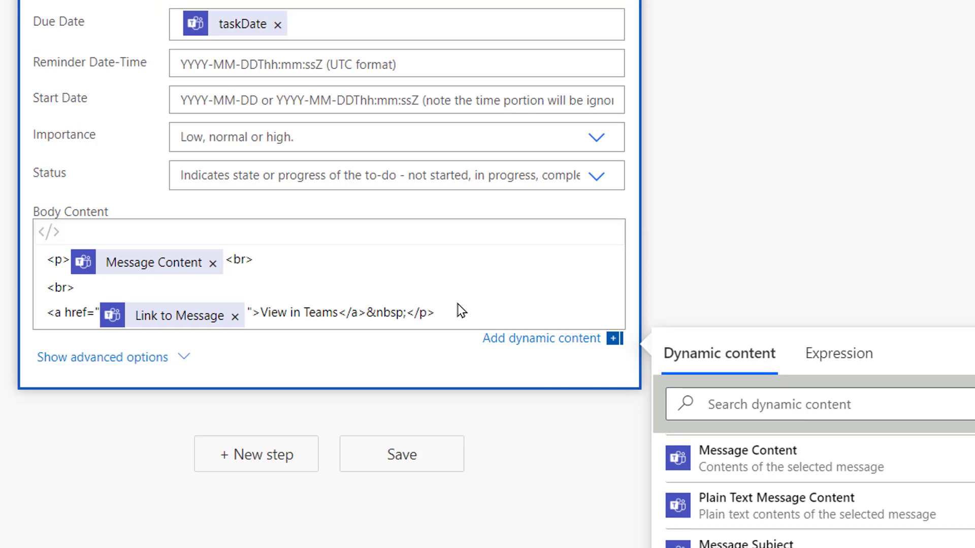
scroll(330, 406, "up", 1)
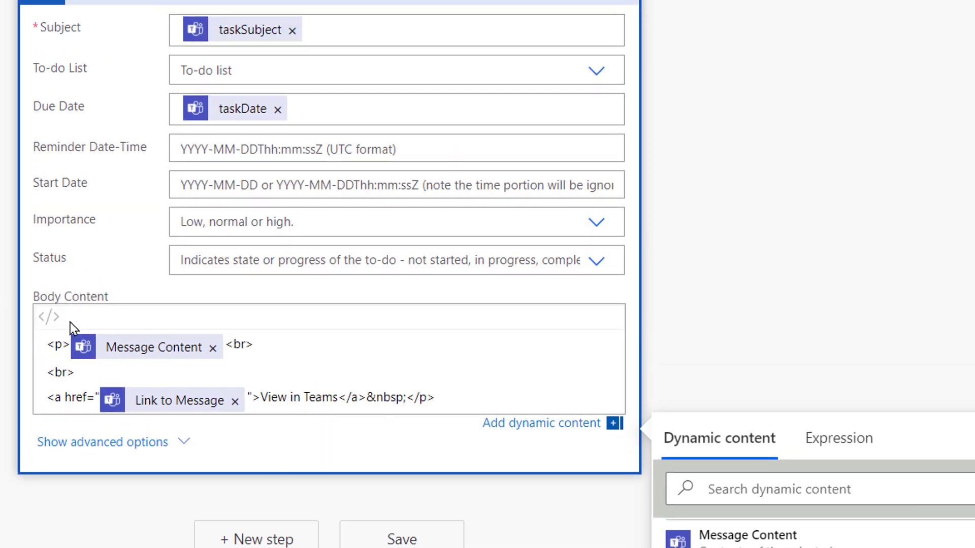
left_click(417, 539)
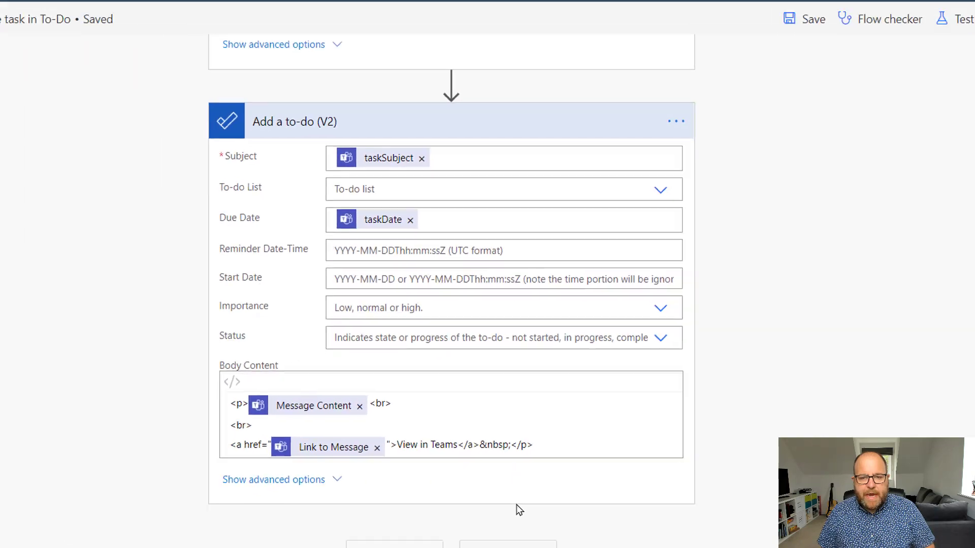
Step: Open Microsoft Teams and go to Contoso Finance's Governance and Compliance channel
left_click(102, 13)
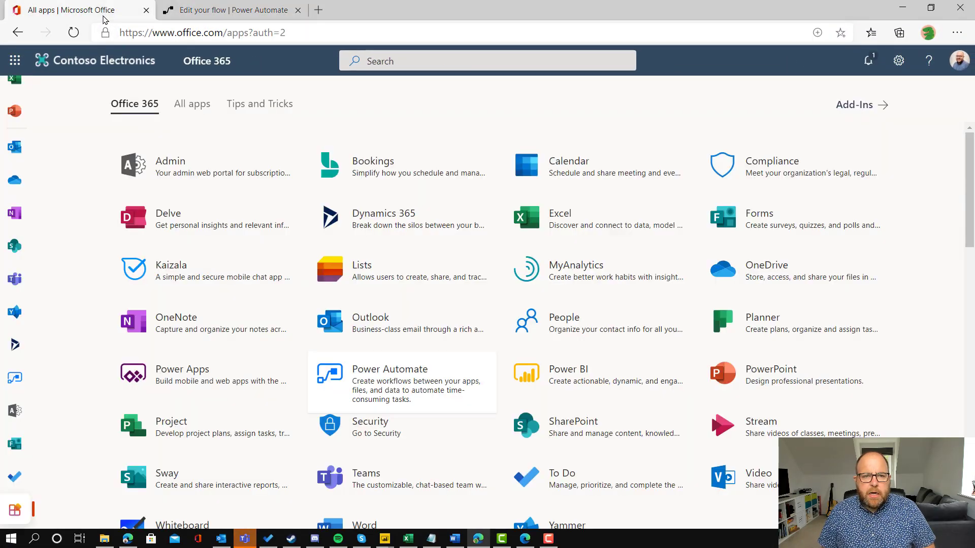
left_click(15, 279)
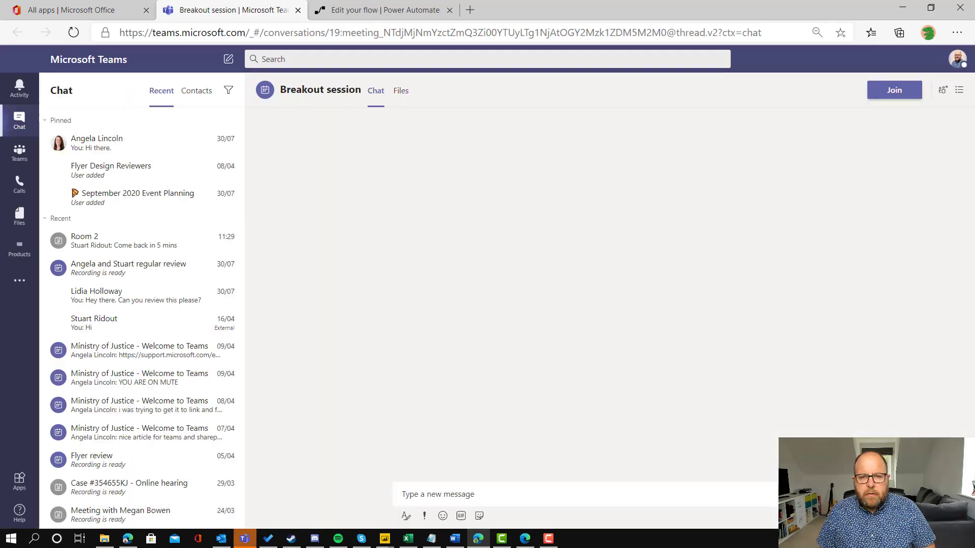
left_click(14, 153)
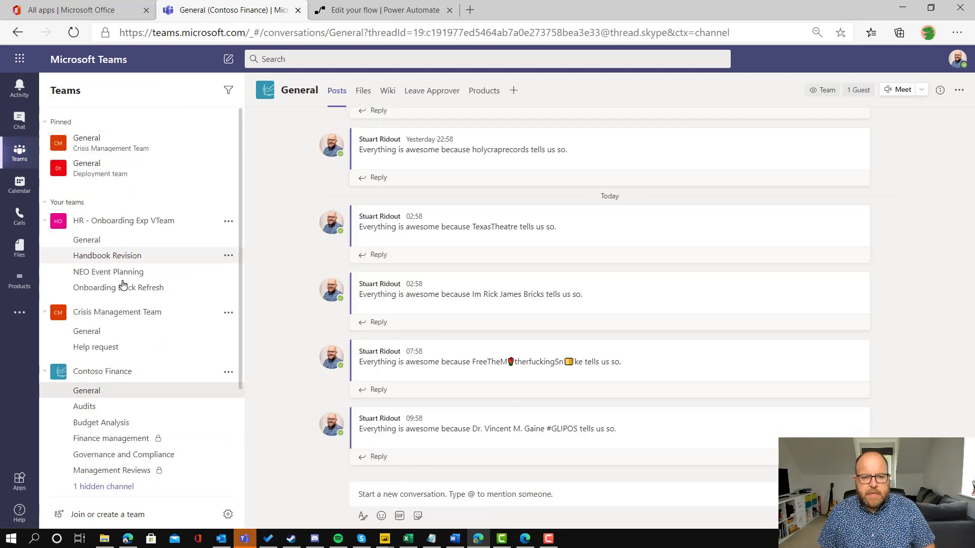
left_click(89, 437)
left_click(99, 453)
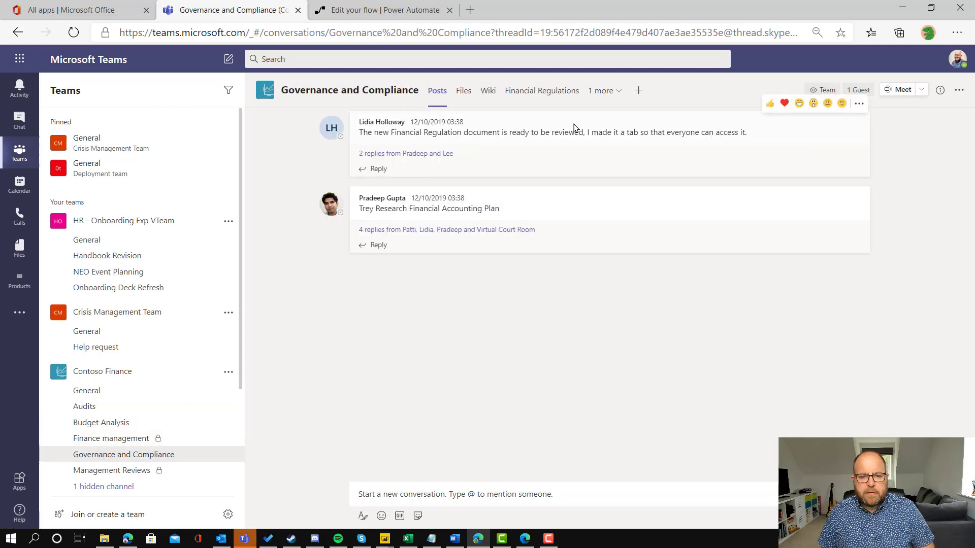
Step: Start Create task from the Trey Research Financial Accounting Plan post's More actions menu
mouse_move(448, 211)
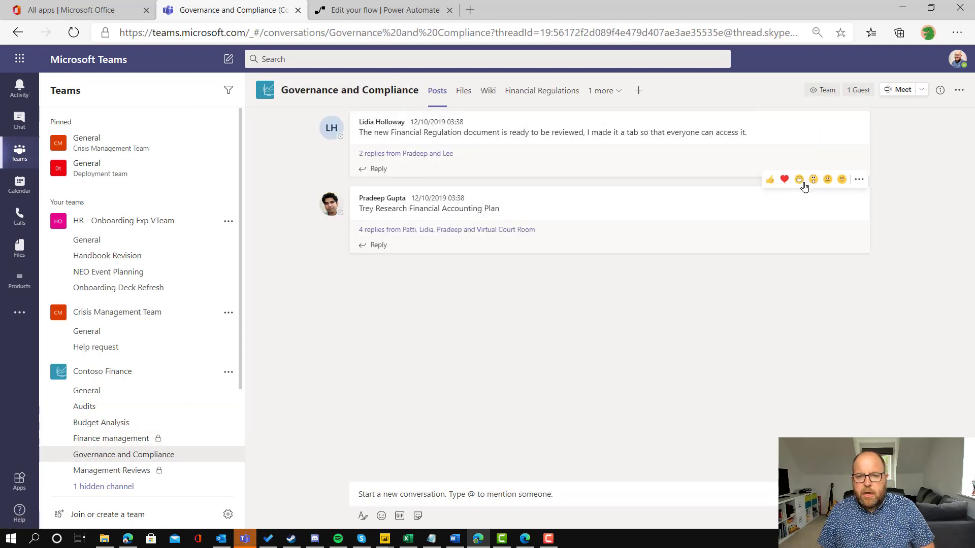
left_click(859, 180)
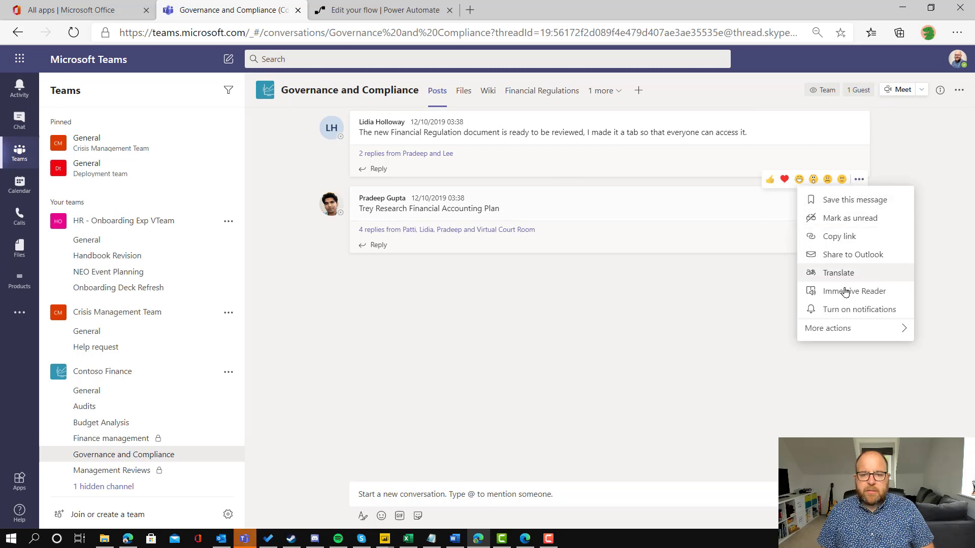
mouse_move(838, 328)
left_click(772, 349)
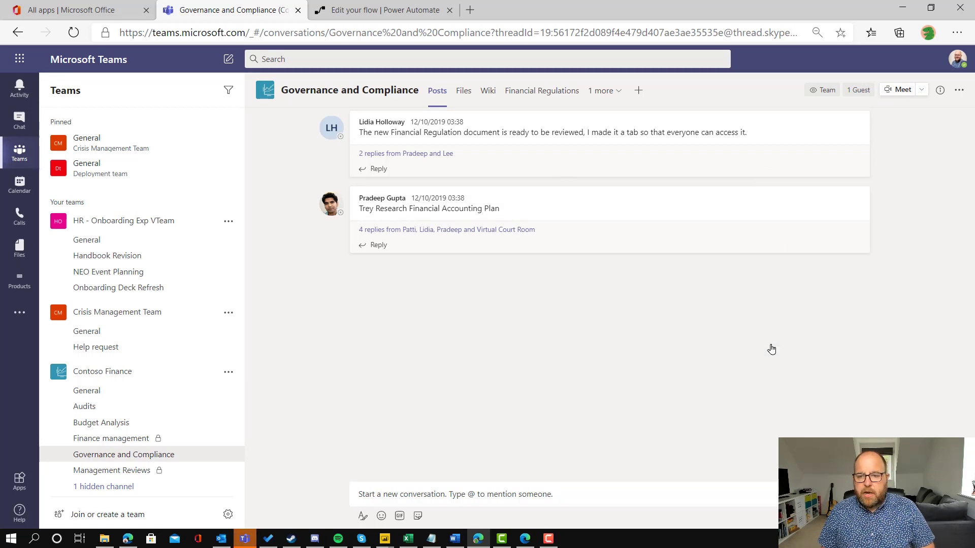
Step: Submit the task 'Review accounting plan' due 28 August 2020, then return to the Office apps tab
type("Re")
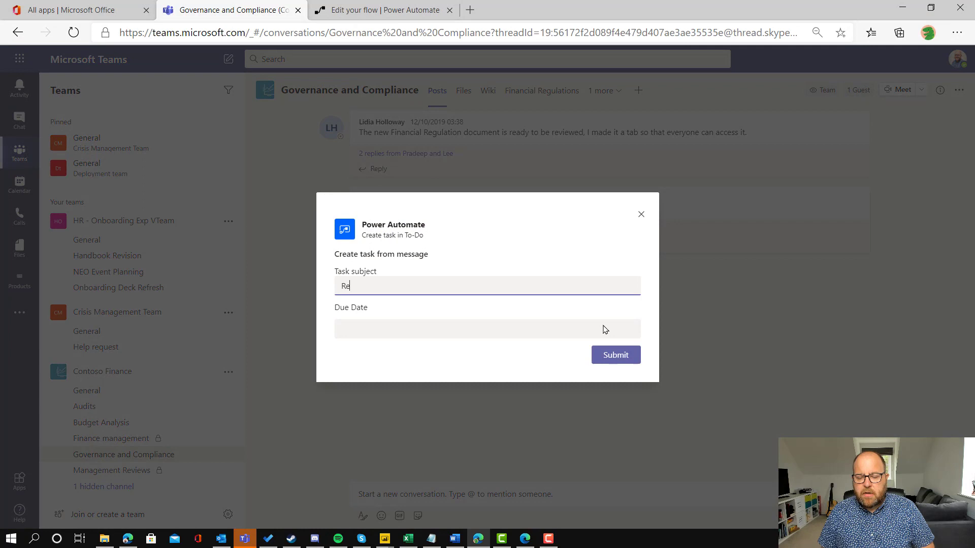
type("view accou")
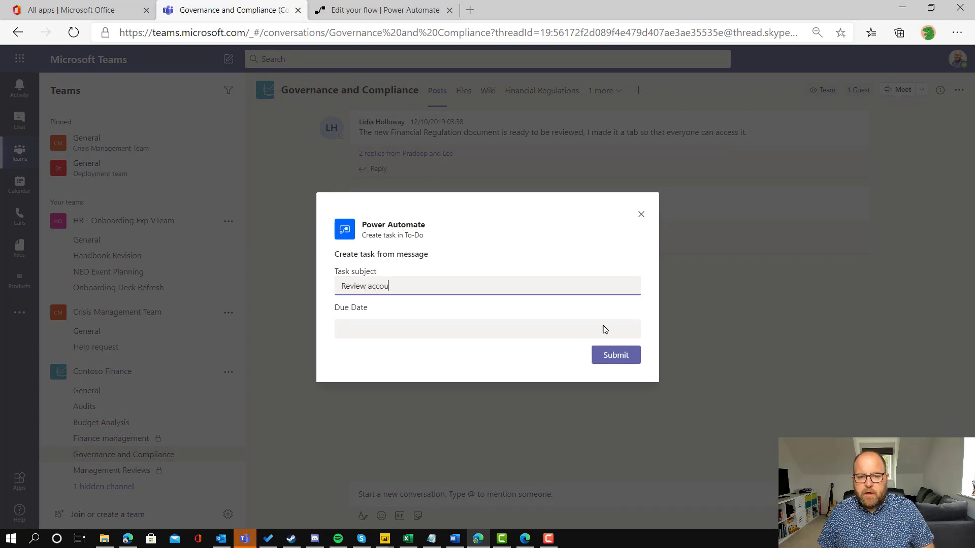
type("nting plan")
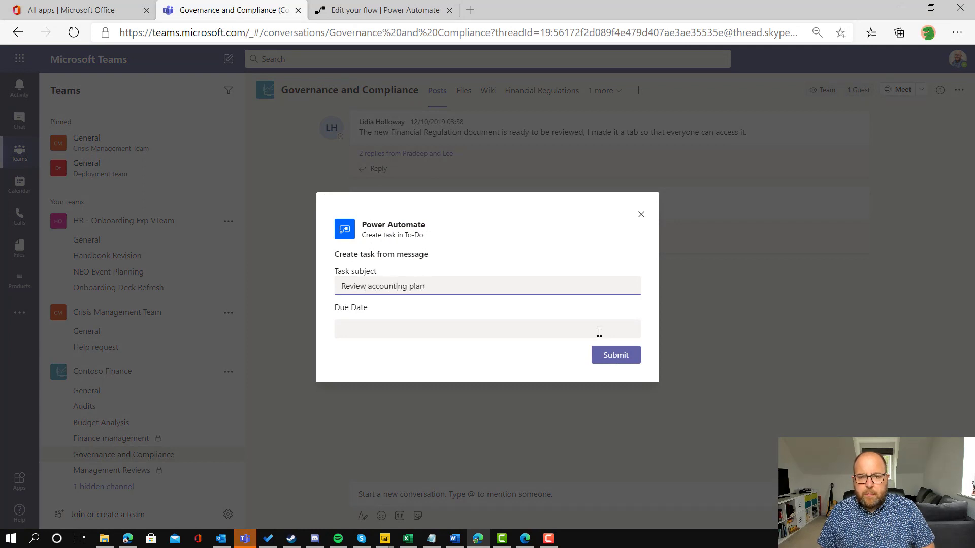
left_click(599, 333)
left_click(463, 464)
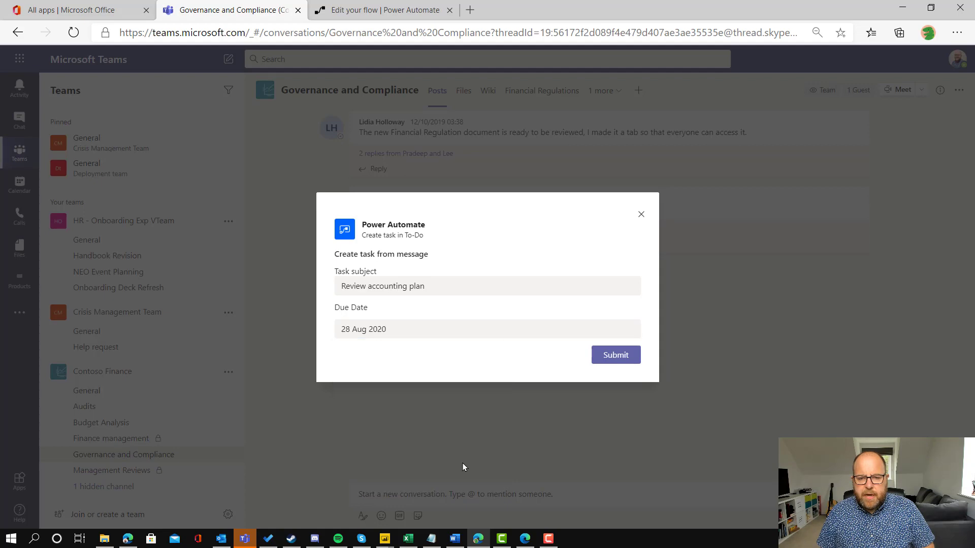
left_click(610, 358)
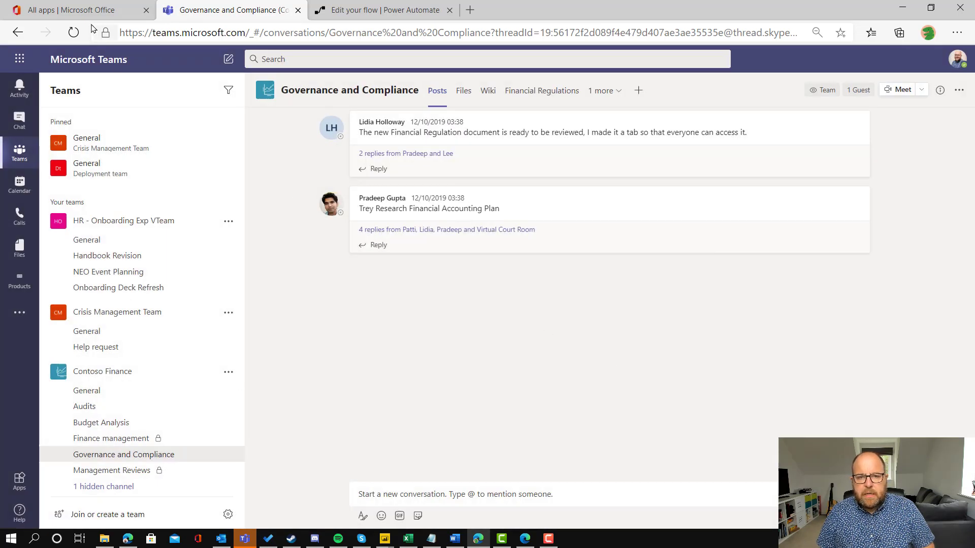
left_click(84, 10)
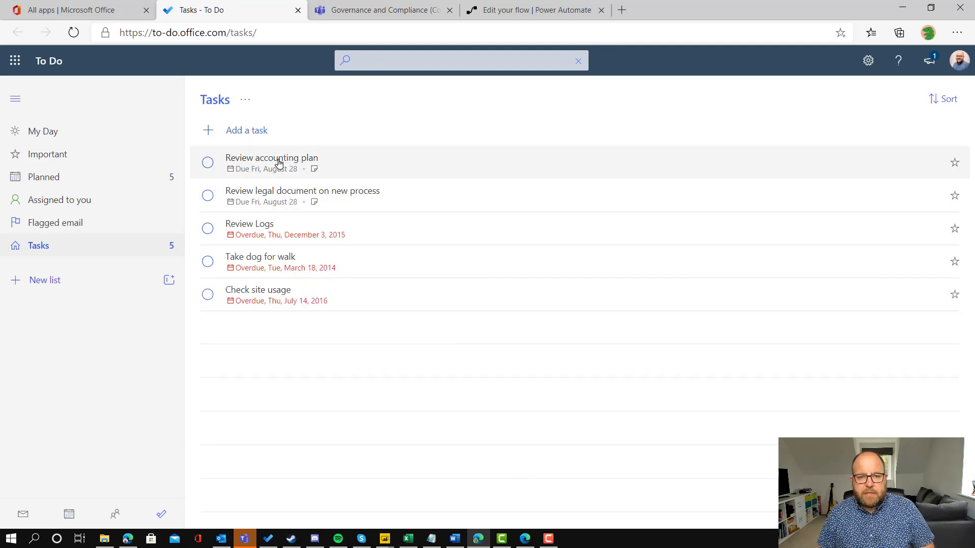
Step: Open the Review accounting plan task in To Do and follow its View in Teams link
left_click(278, 162)
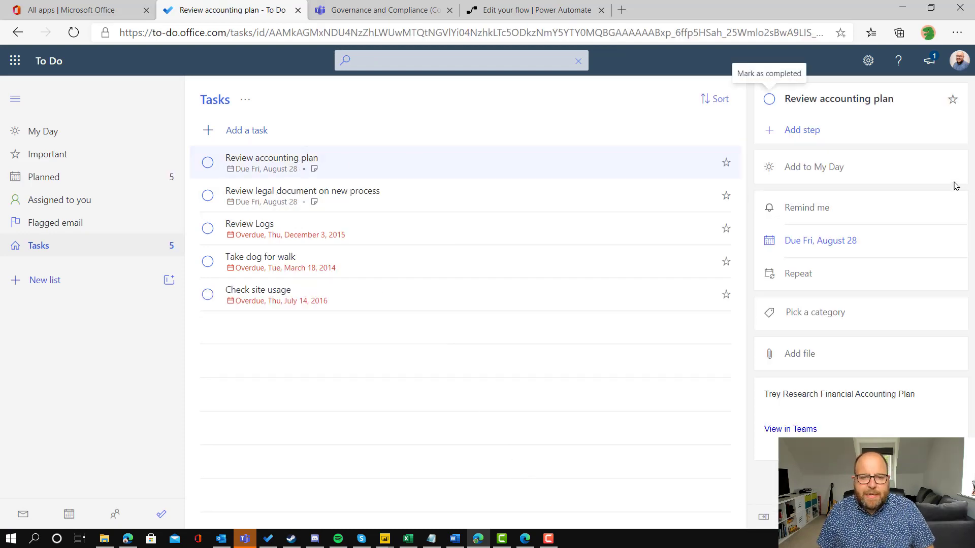
left_click(797, 430)
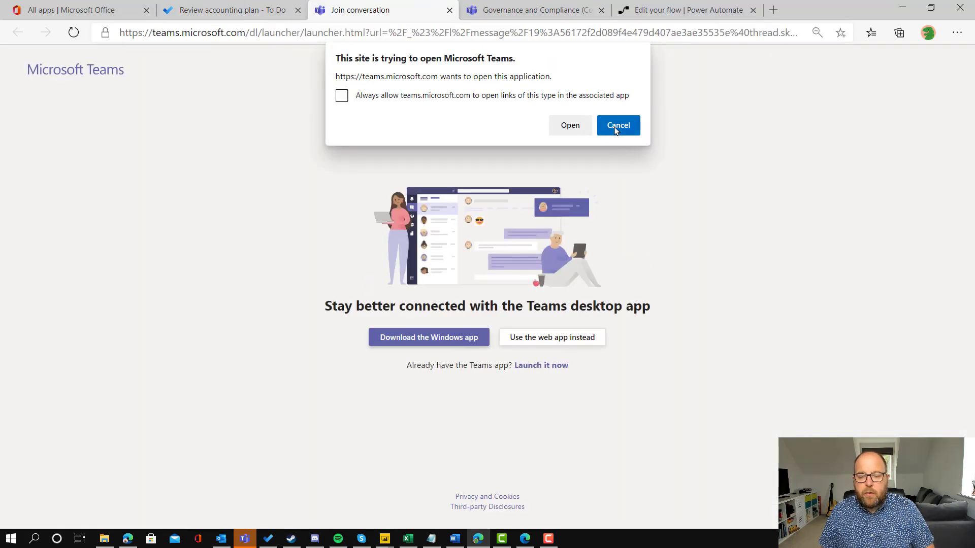
Step: View the post's thread in the Teams web app, then close the Teams and To Do tabs
left_click(616, 127)
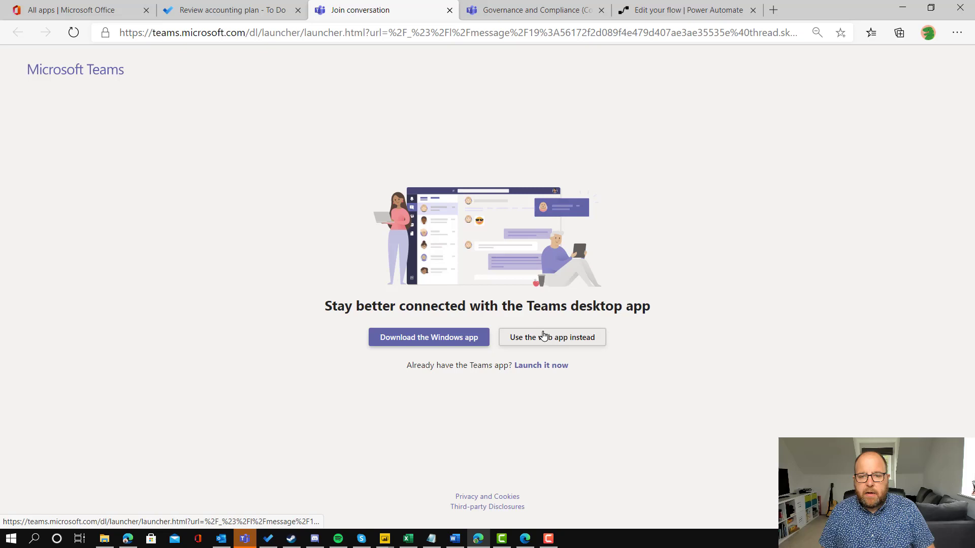
left_click(543, 337)
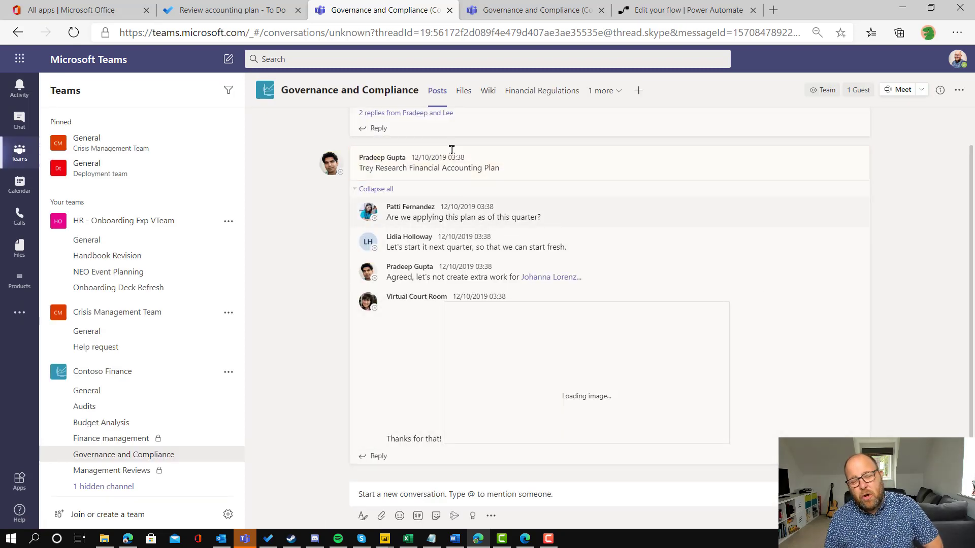
left_click(449, 10)
left_click(450, 12)
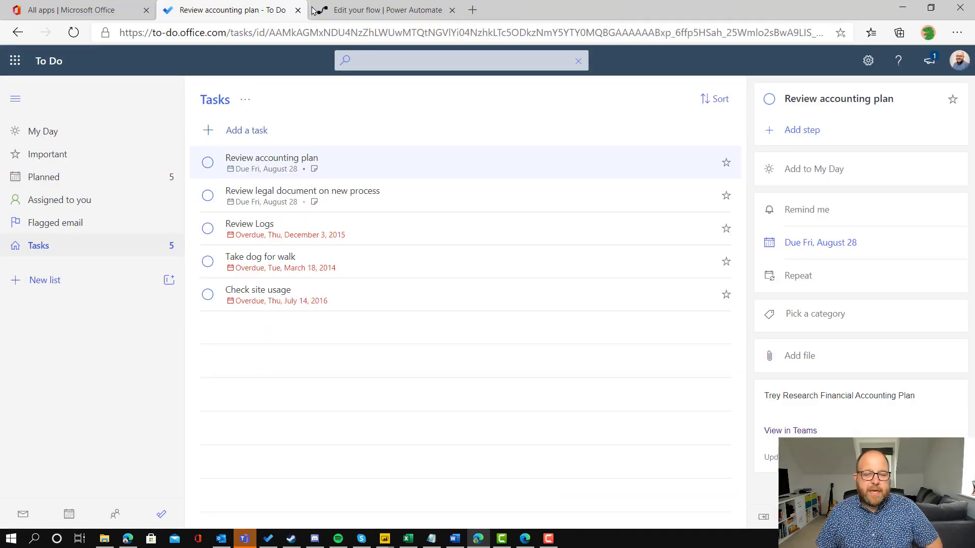
left_click(298, 10)
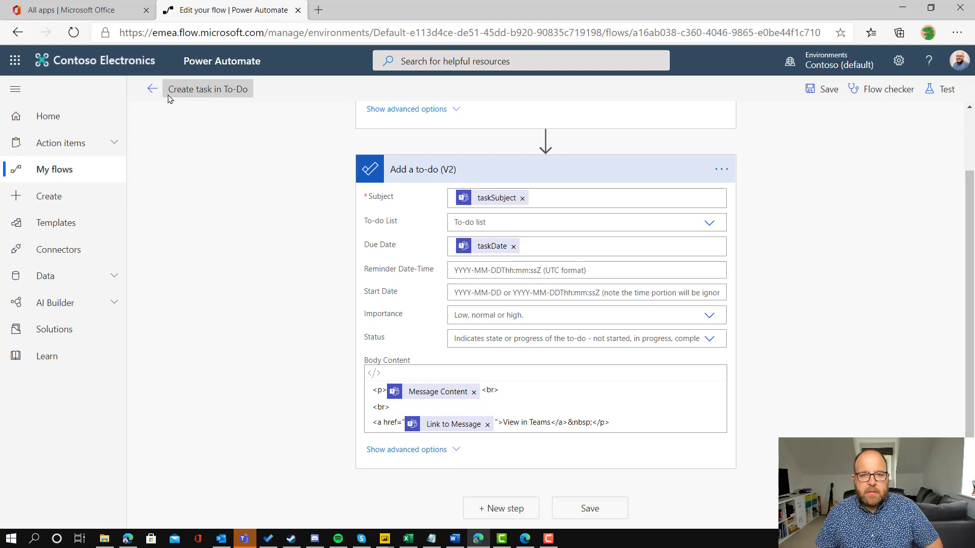
Step: Exit the flow editor back to the flow's details page, confirming the leave prompt
left_click(148, 89)
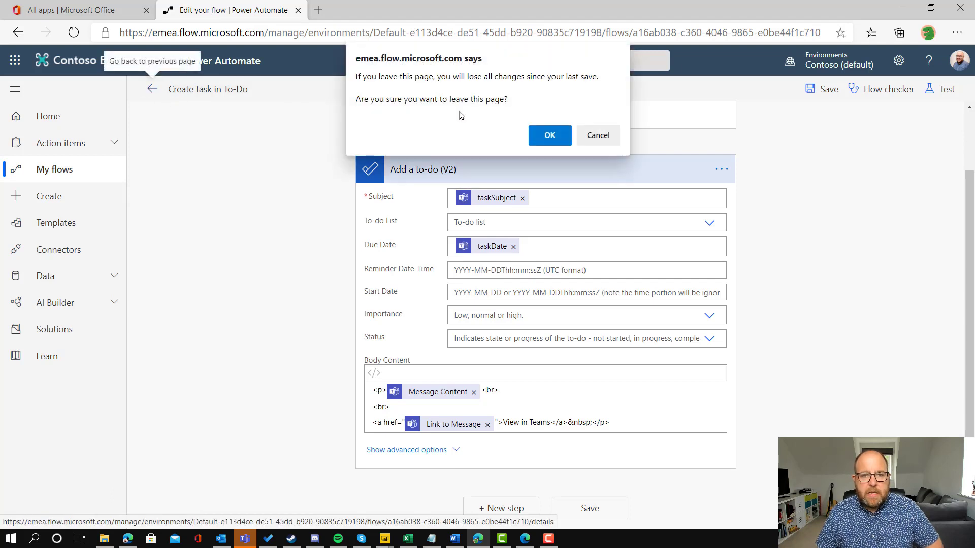
left_click(543, 141)
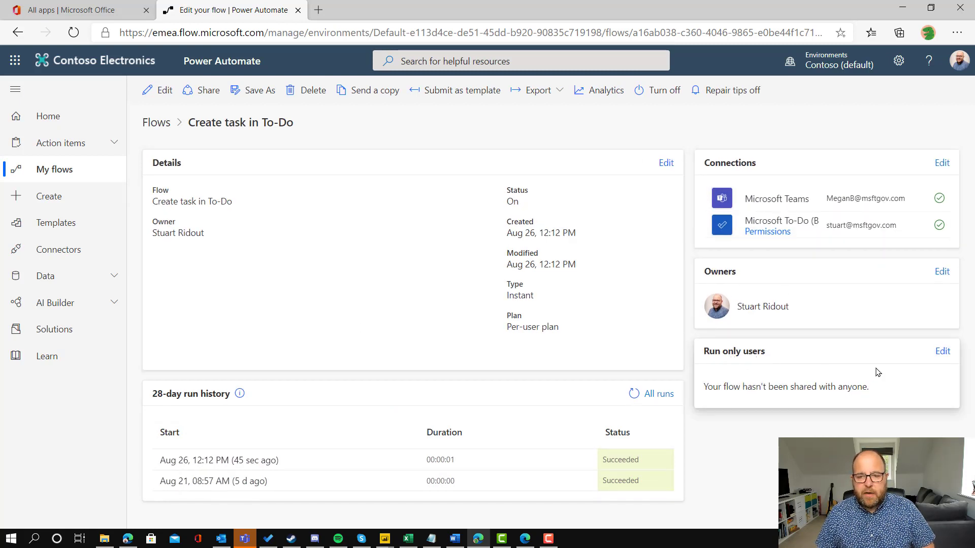
Step: Add the Contoso Finance group and a second user as run-only users of the flow
left_click(943, 352)
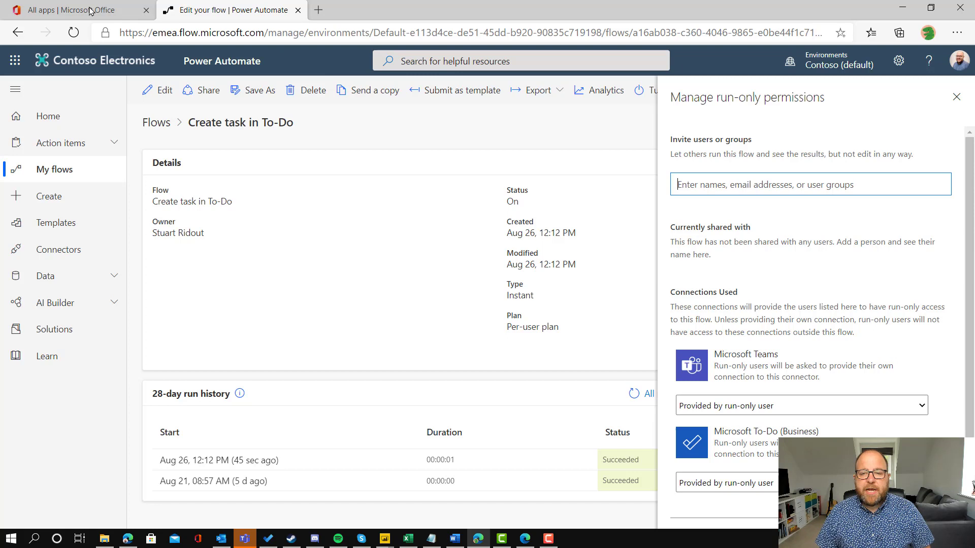
type("d")
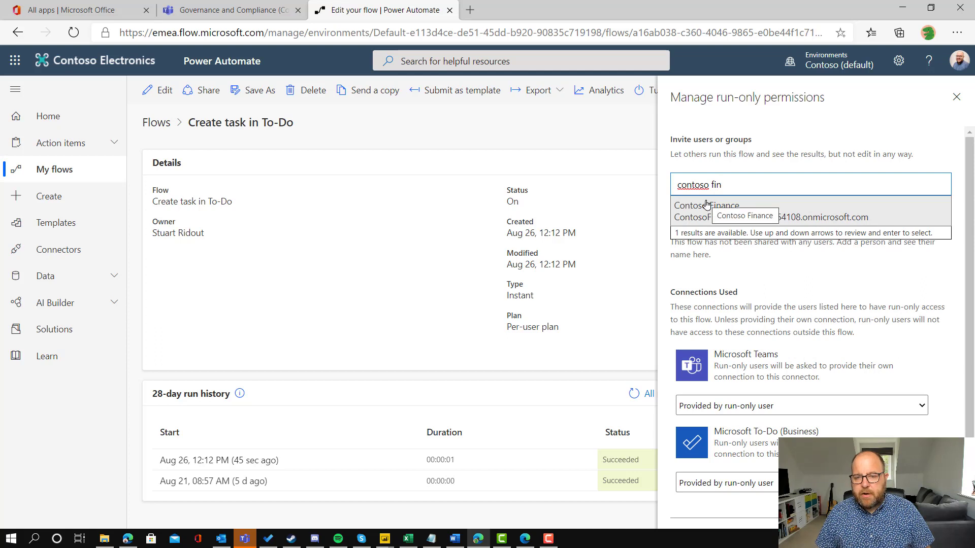
left_click(704, 208)
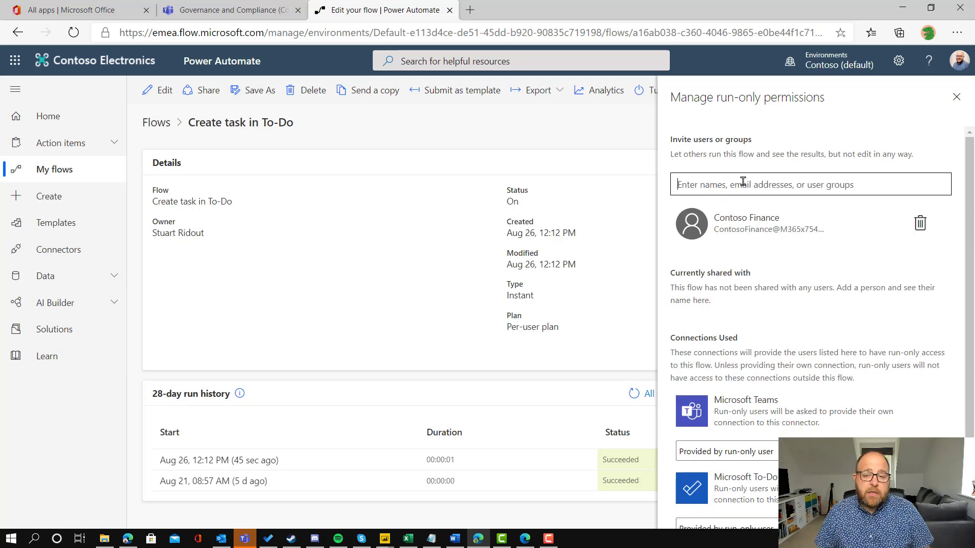
type("adele")
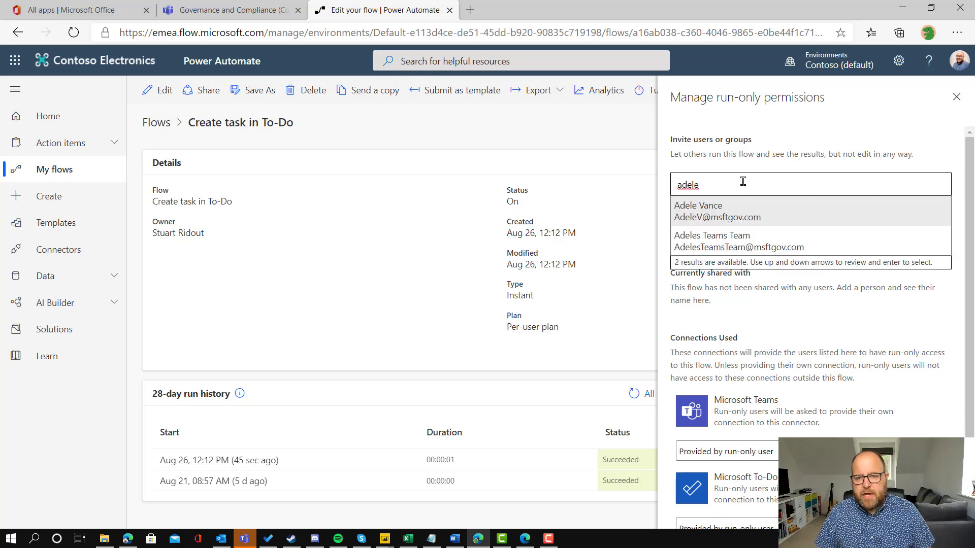
left_click(702, 211)
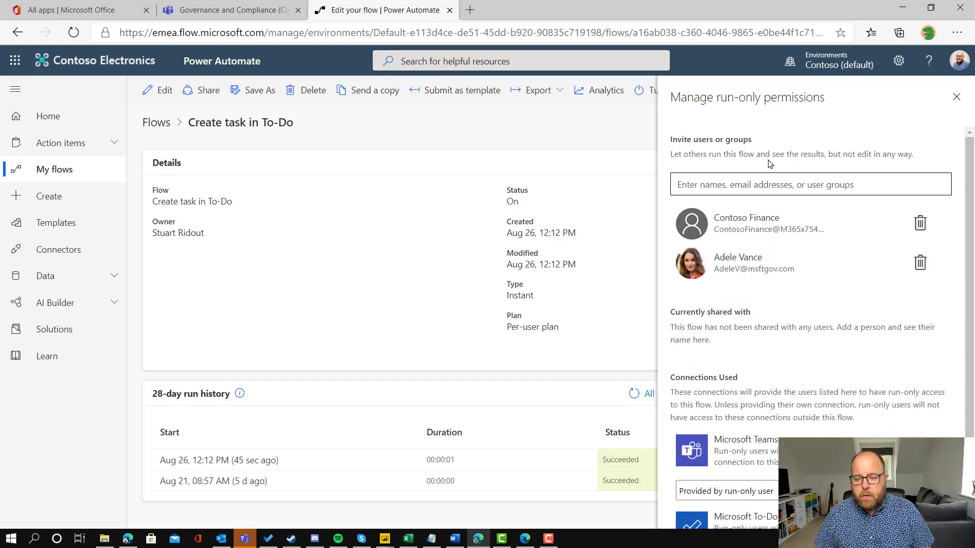
Step: Keep the Teams connection as provided by run-only users and save the permissions
scroll(742, 199, "down", 3)
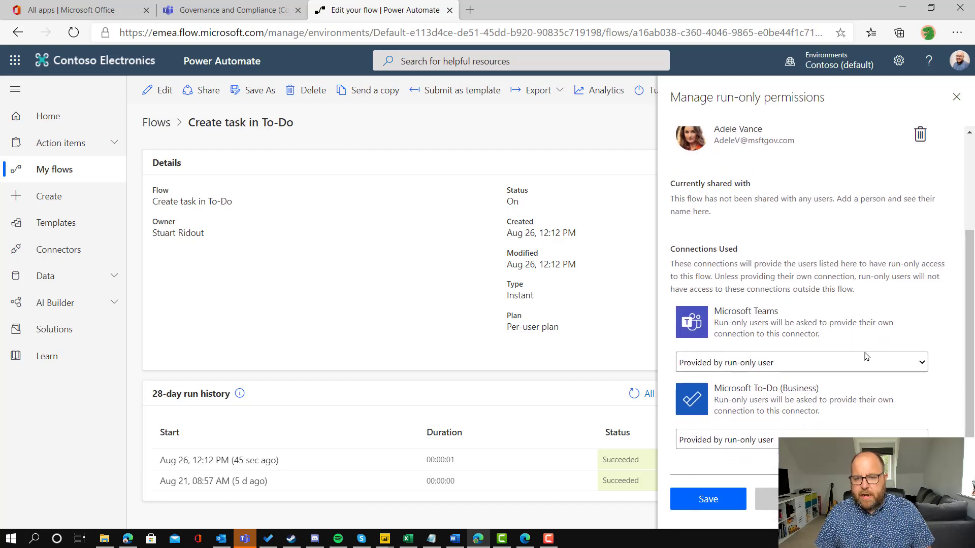
left_click(754, 363)
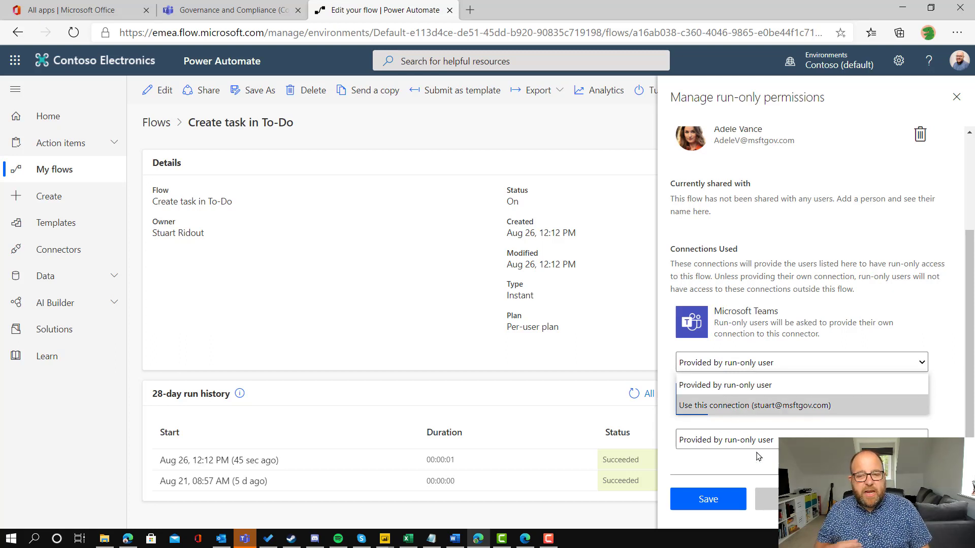
left_click(766, 348)
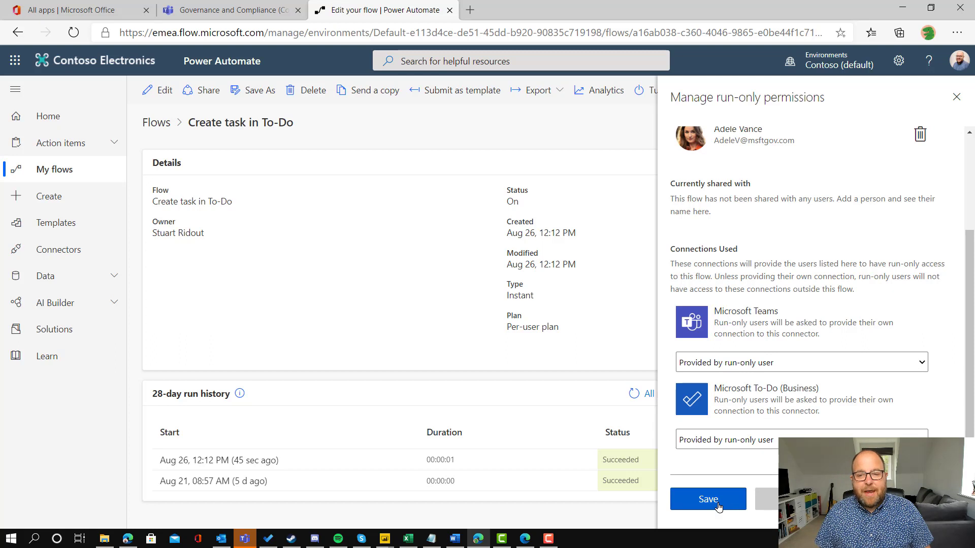
left_click(715, 501)
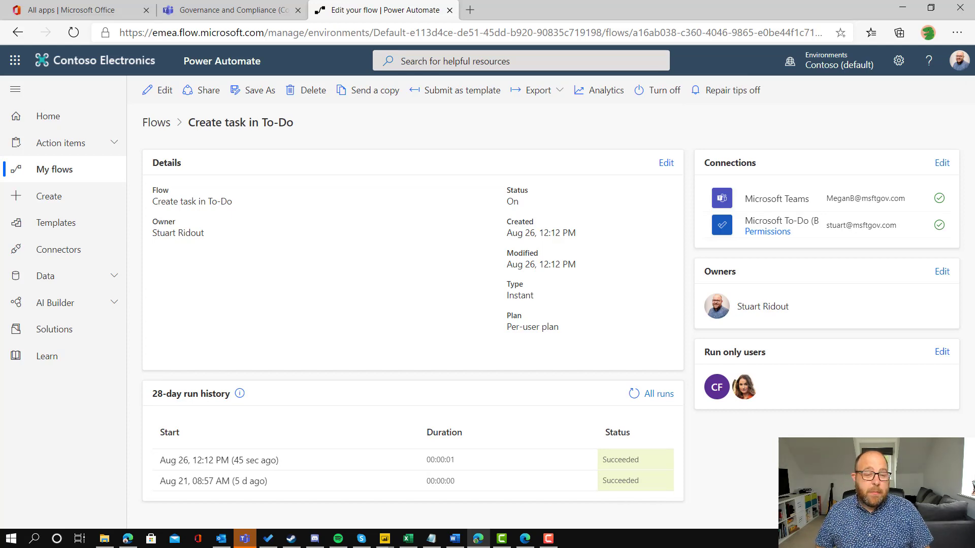
Step: Switch to the Office home browser window and maximize it
key("alt+Tab")
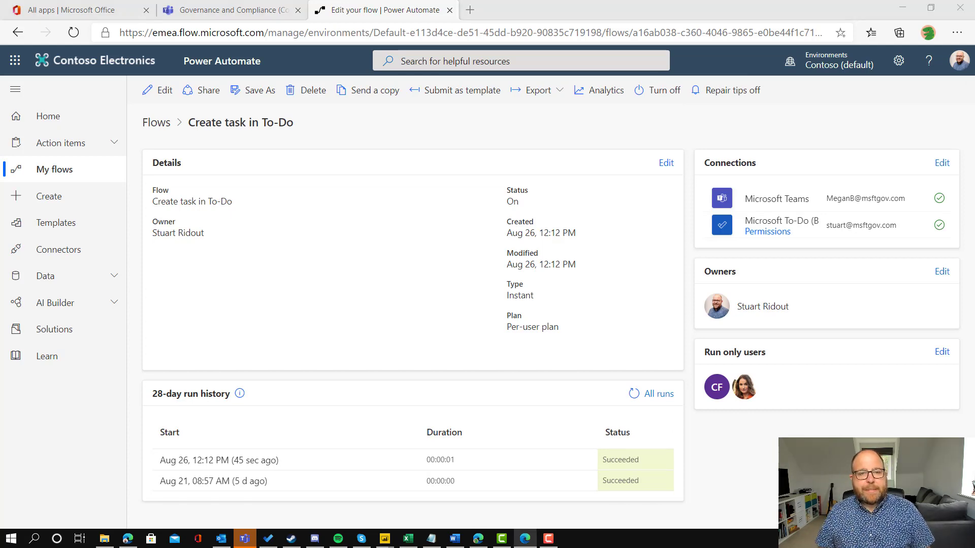
left_click_drag(494, 98, 634, 54)
double_click(634, 54)
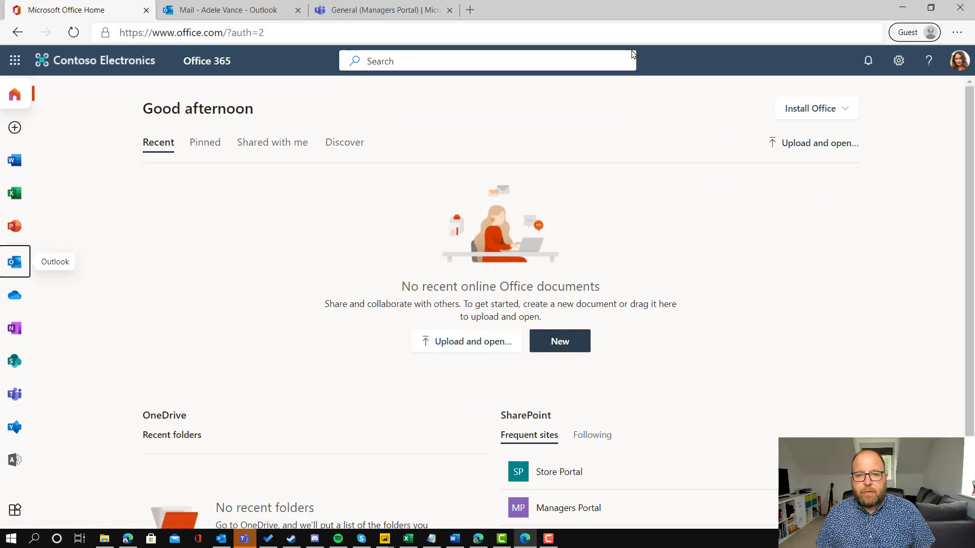
Step: Dismiss Outlook's welcome tour and accept the Microsoft Flow email's Get Button invitation
left_click(236, 12)
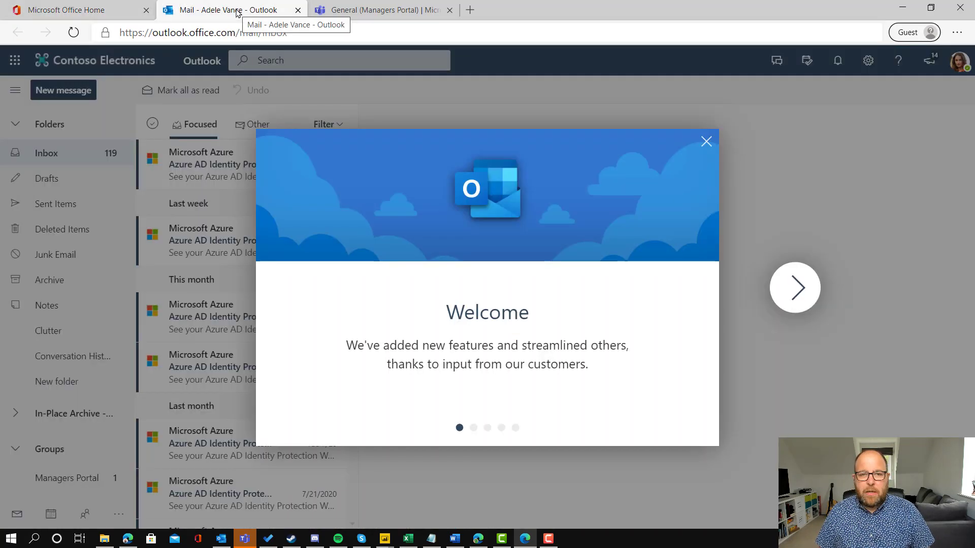
left_click(710, 141)
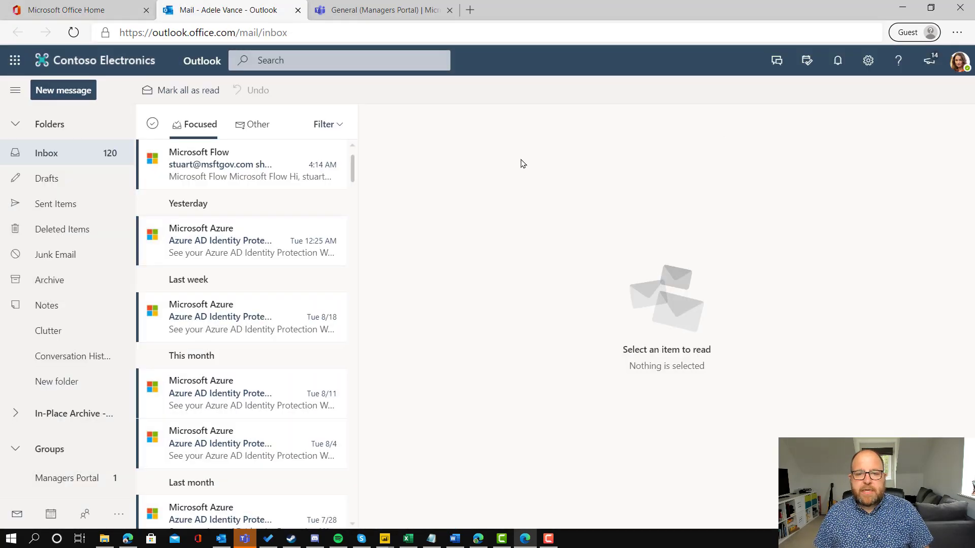
left_click(227, 174)
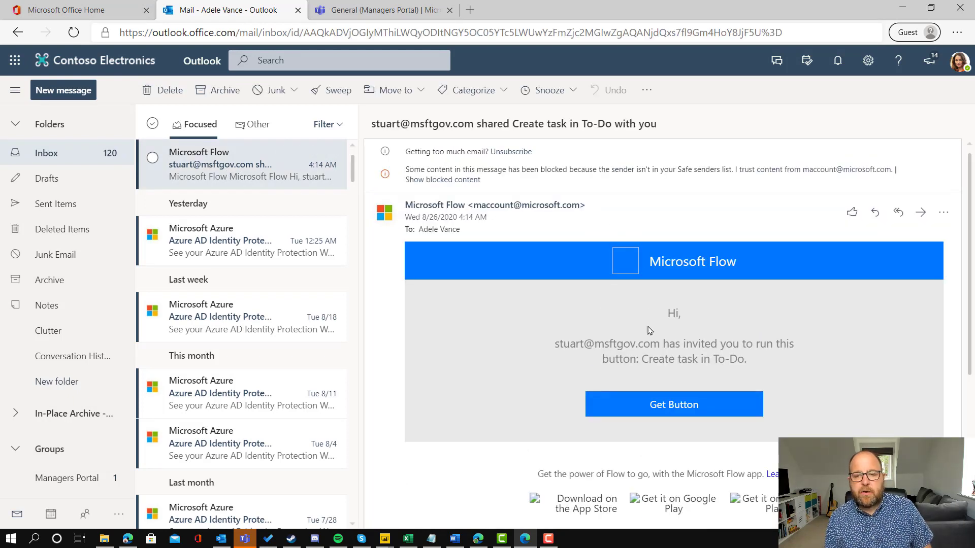
left_click(672, 405)
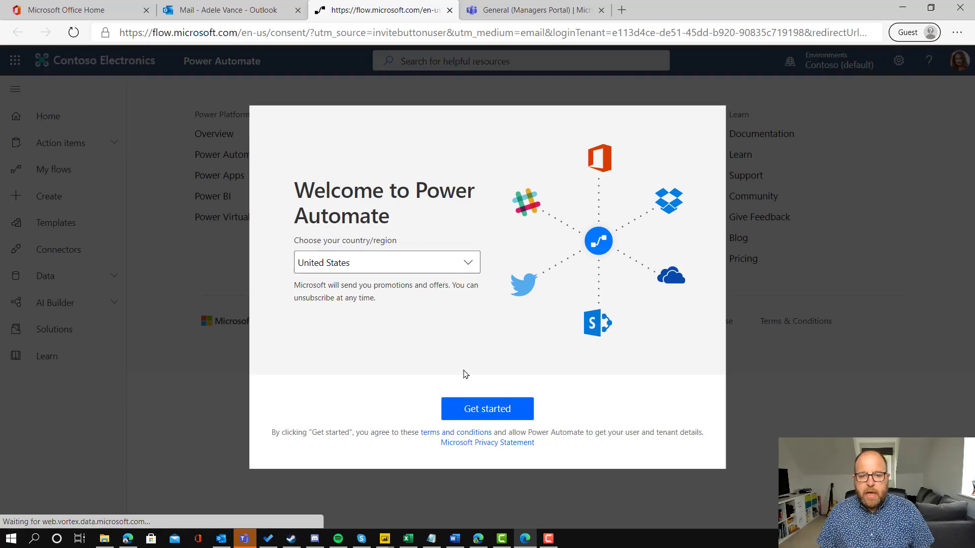
Step: Get started, confirm the Teams and To-Do connections, then close the Power Automate tab
left_click(491, 406)
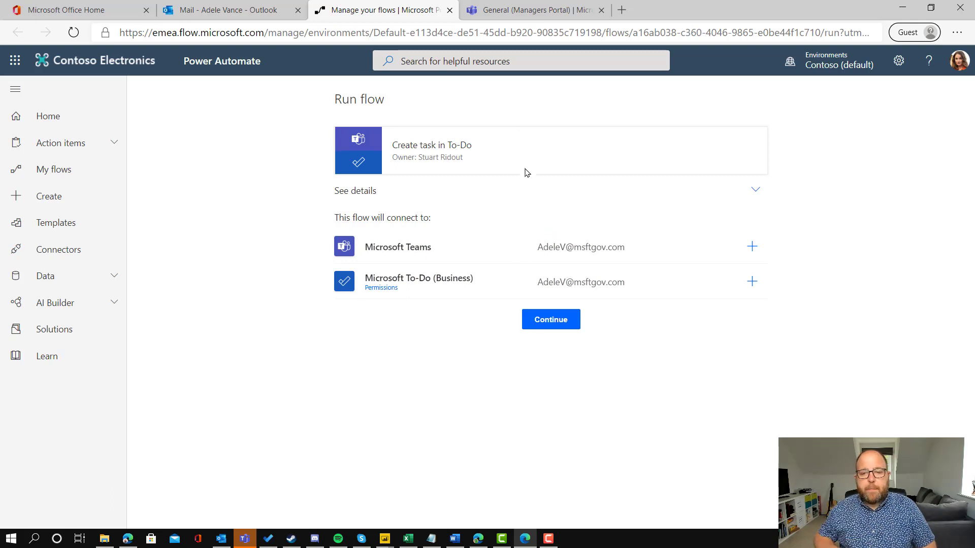
left_click(553, 322)
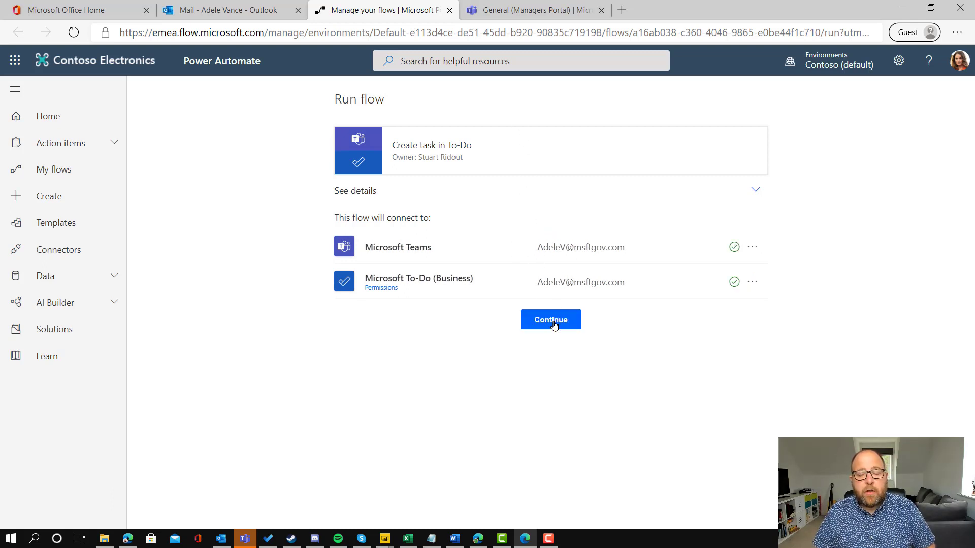
left_click(553, 320)
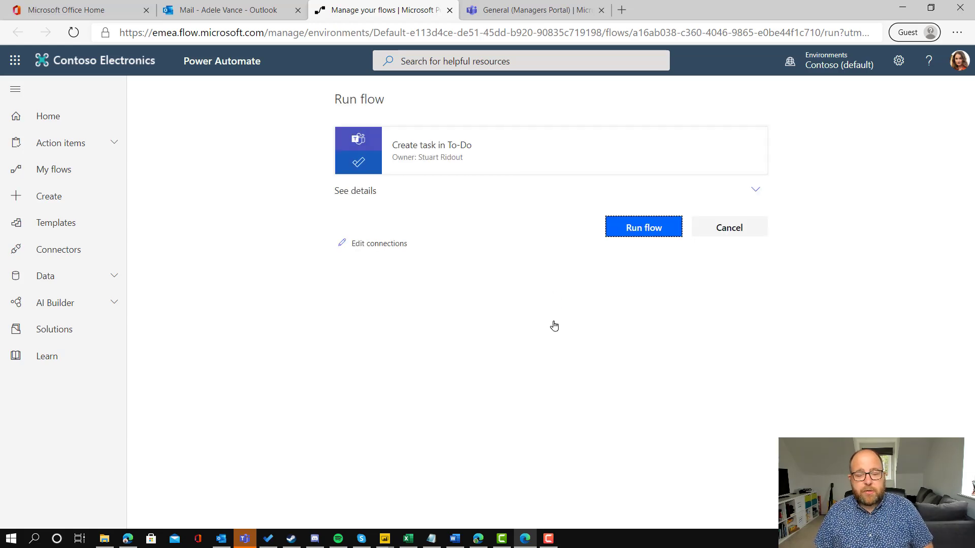
left_click(449, 10)
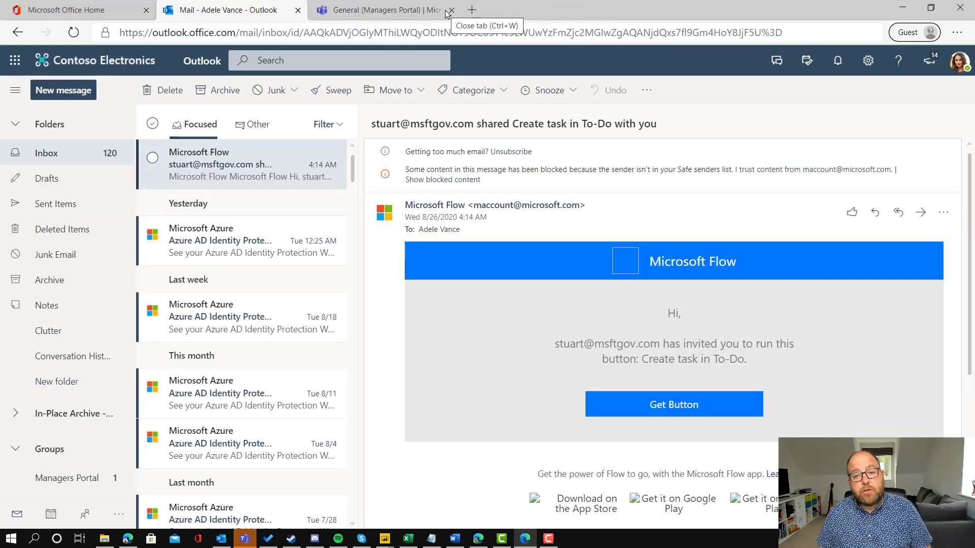
Step: Close Outlook, dismiss the Teams welcome, and open the Retail team's General channel
left_click(298, 9)
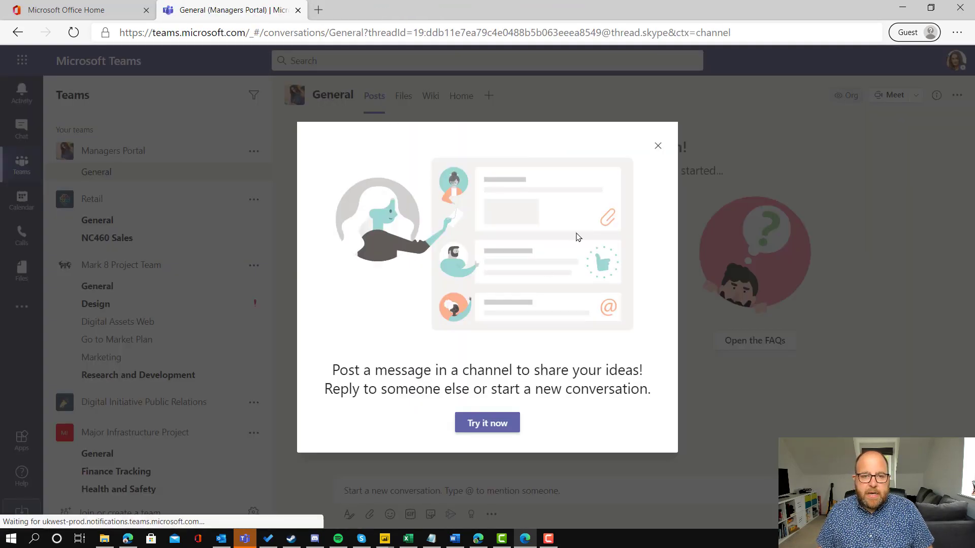
left_click(657, 145)
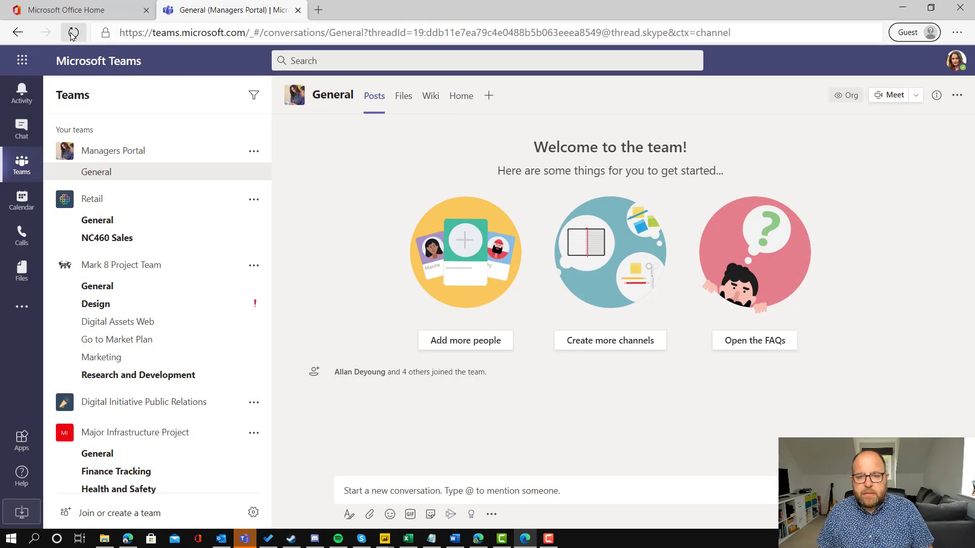
left_click(102, 221)
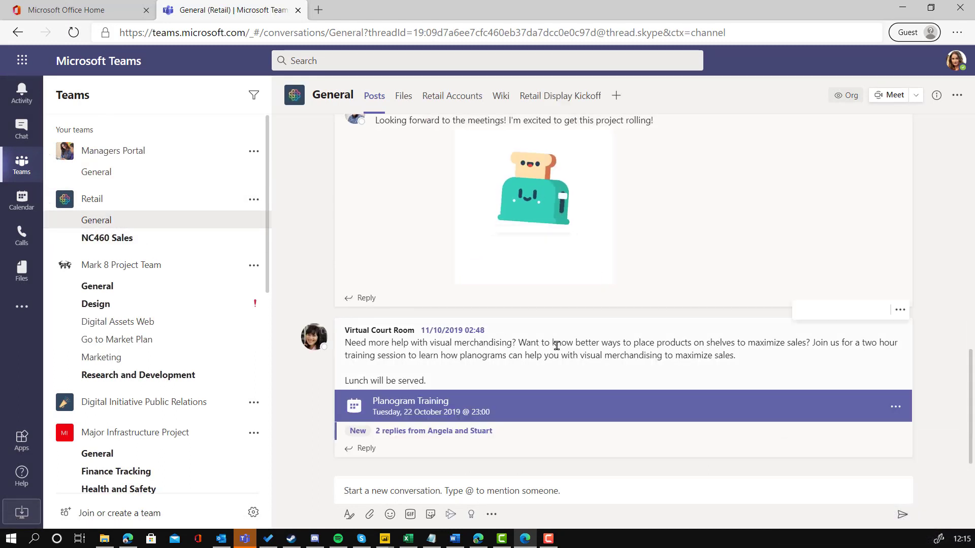
Step: Run Create task in To-Do on the Planogram Training post: 'Attend session on merchandising', due 5 Sep 2020
left_click(901, 312)
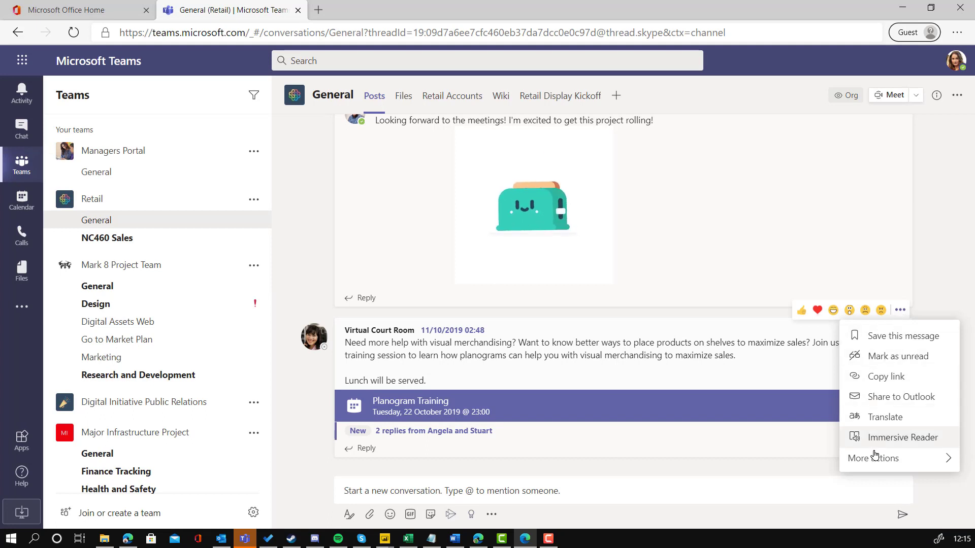
mouse_move(872, 464)
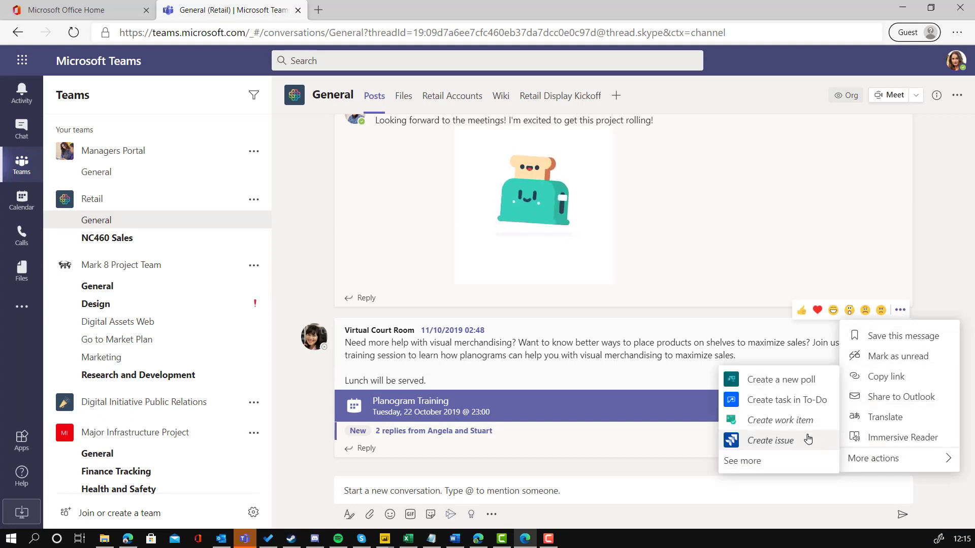
left_click(755, 401)
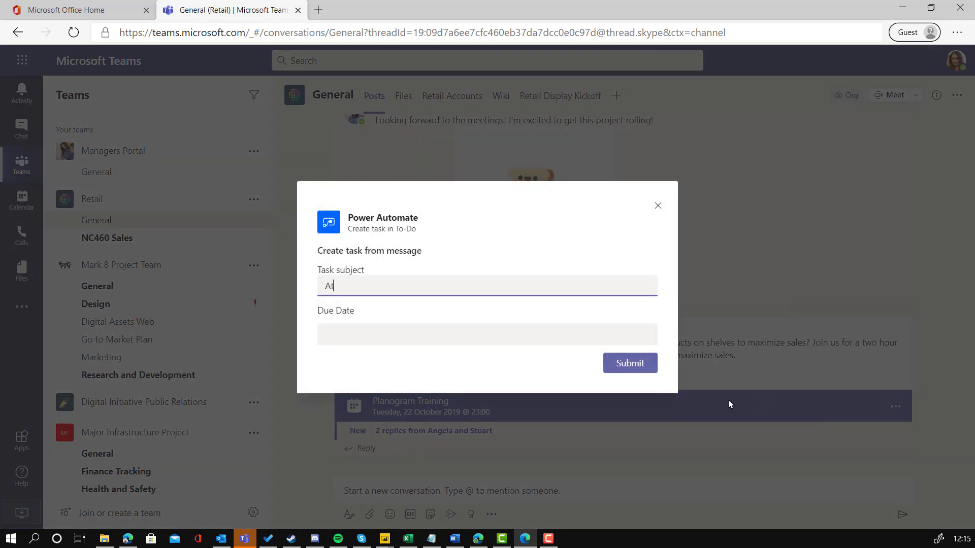
type("Attend session on merchandising")
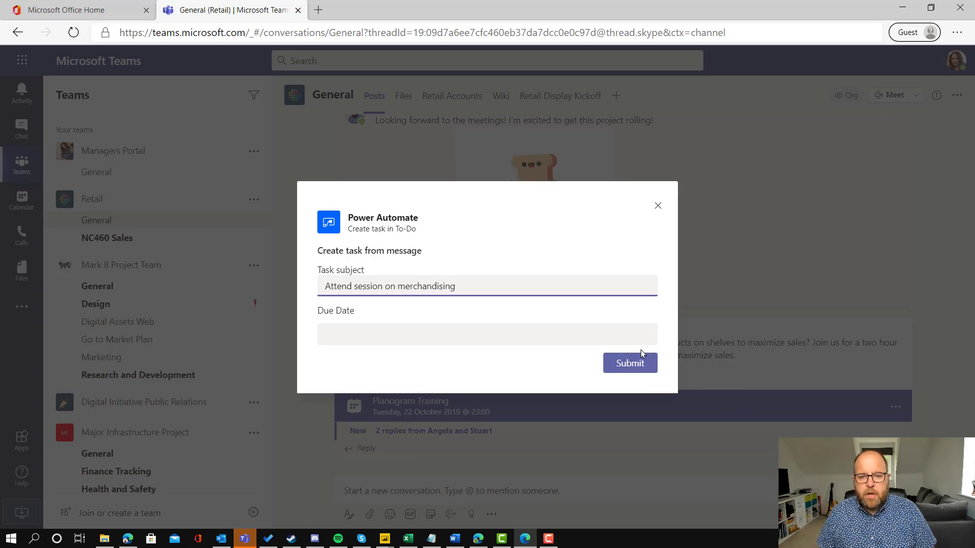
left_click(585, 337)
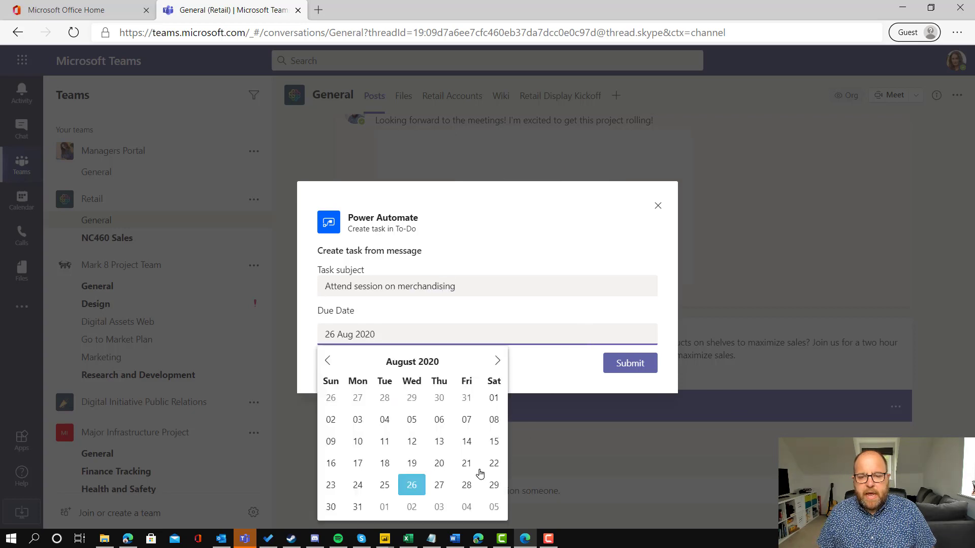
left_click(494, 506)
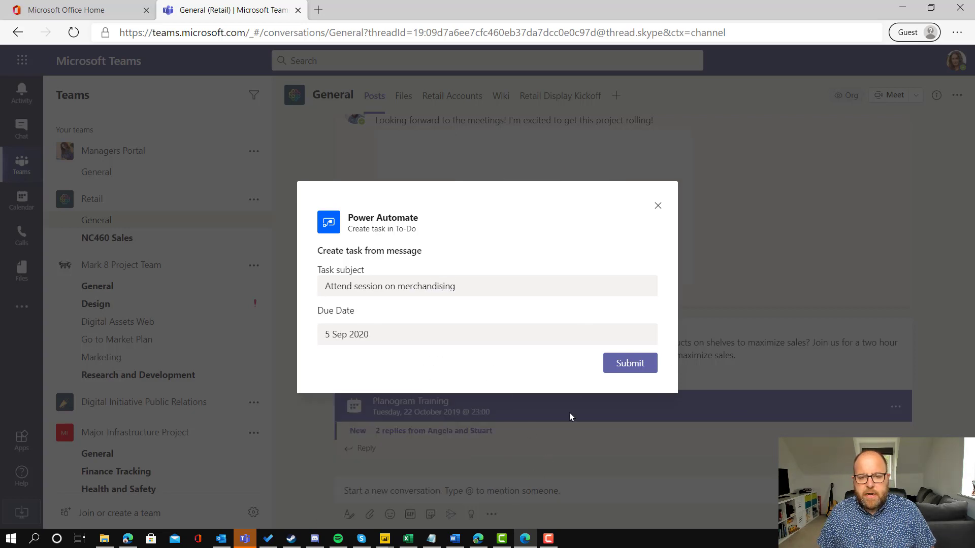
left_click(631, 364)
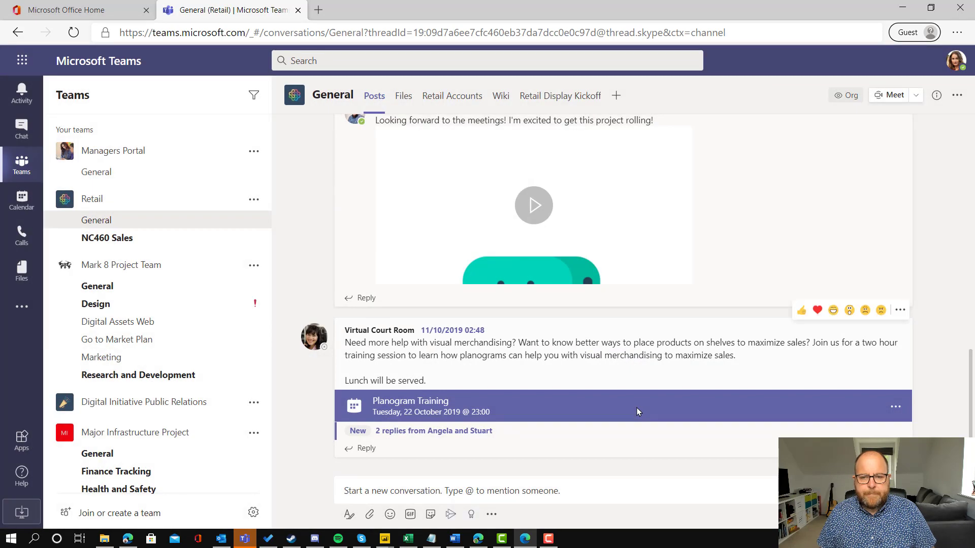
Step: Open Microsoft To Do from the Office home page's All Apps list
left_click(88, 12)
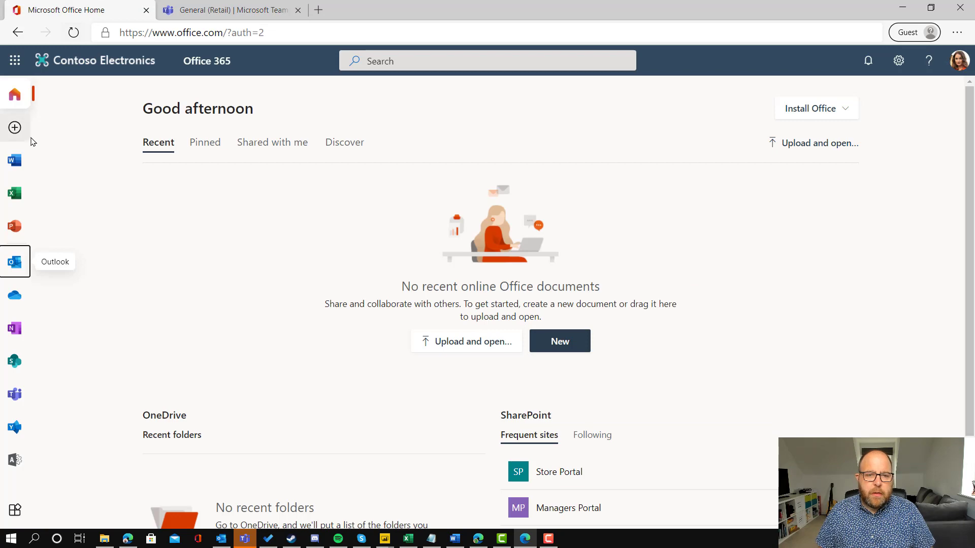
left_click(16, 510)
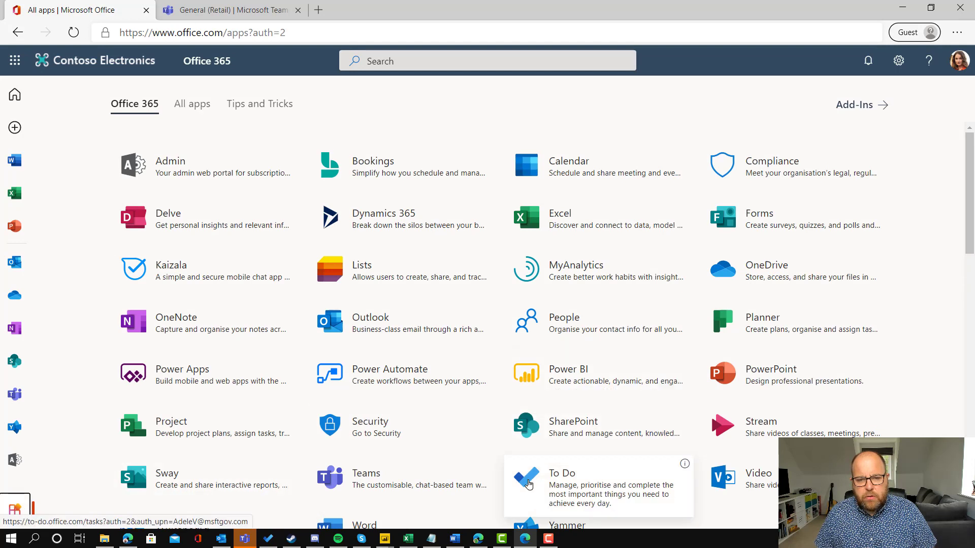
left_click(525, 482)
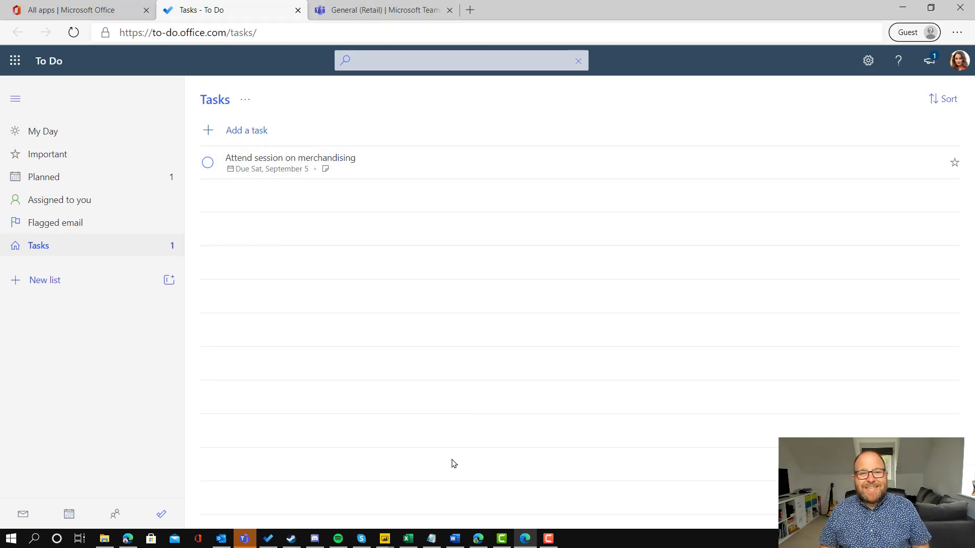
Step: Return to the owner's window and open the flow's run-only users panel, scrolled to the top
left_click(477, 537)
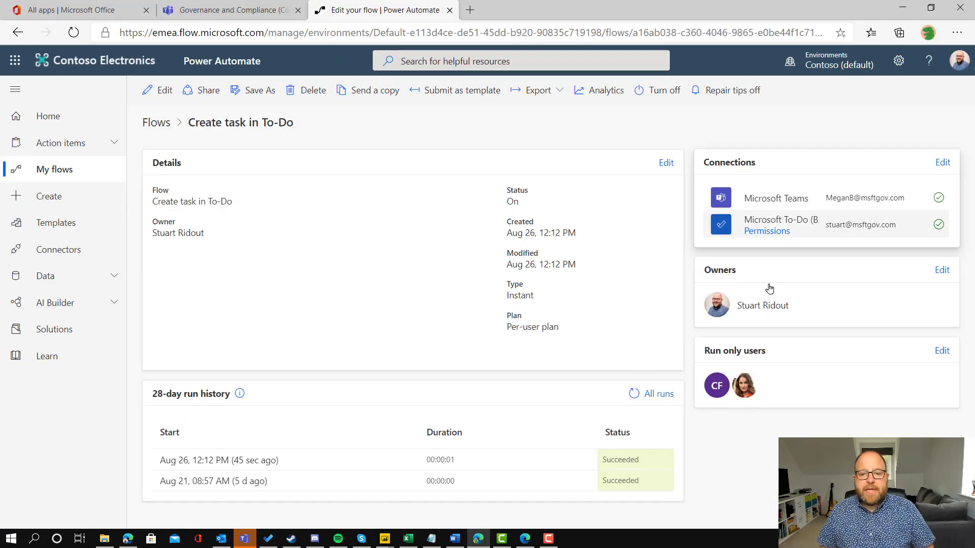
left_click(946, 351)
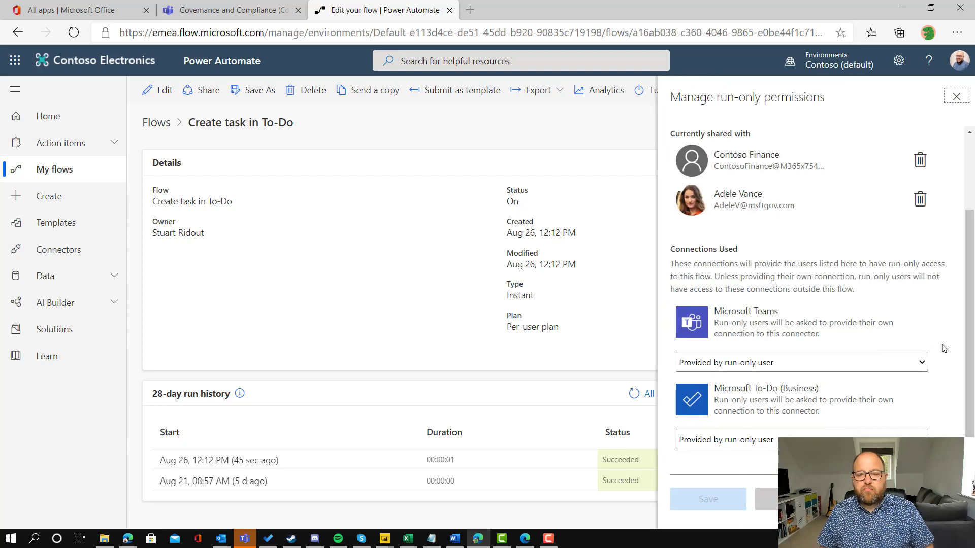
scroll(764, 232, "up", 2)
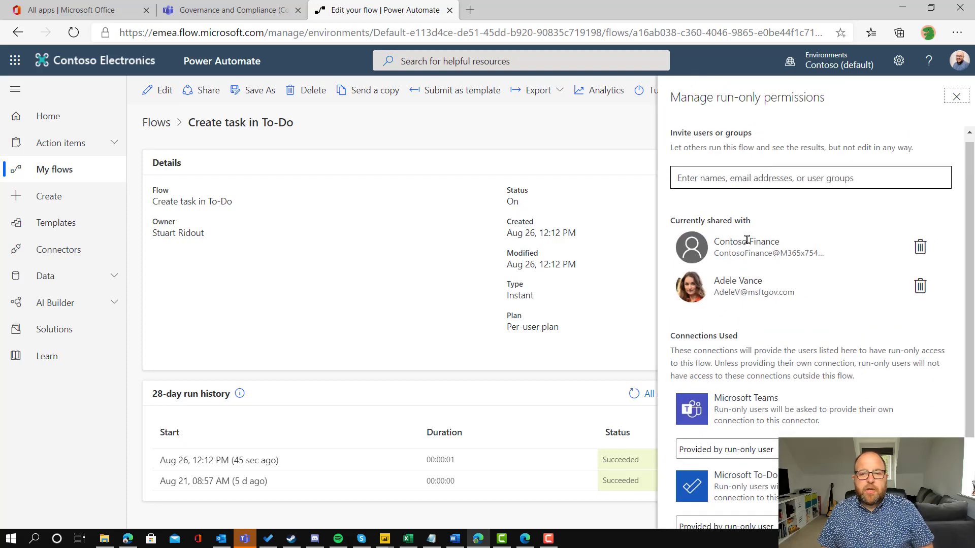